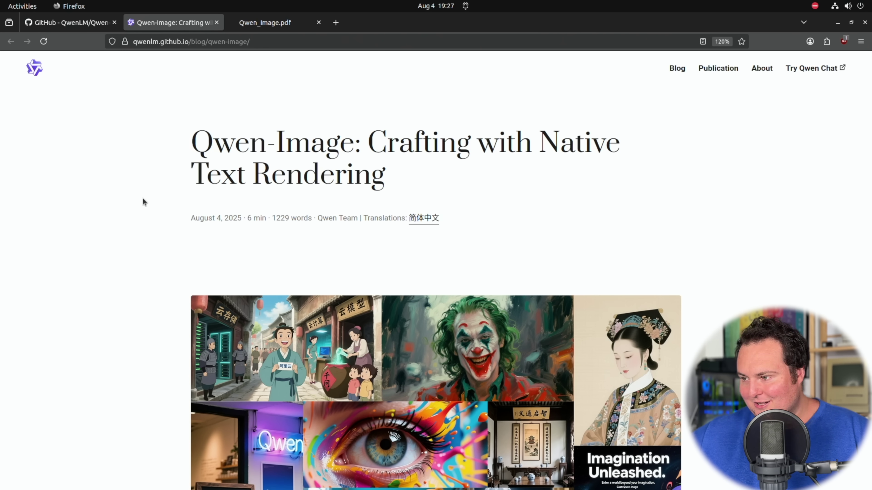
# Scroll the Qwen-Image blog post down to the release introduction and key features list.
pyautogui.scroll(-5, 142, 199)
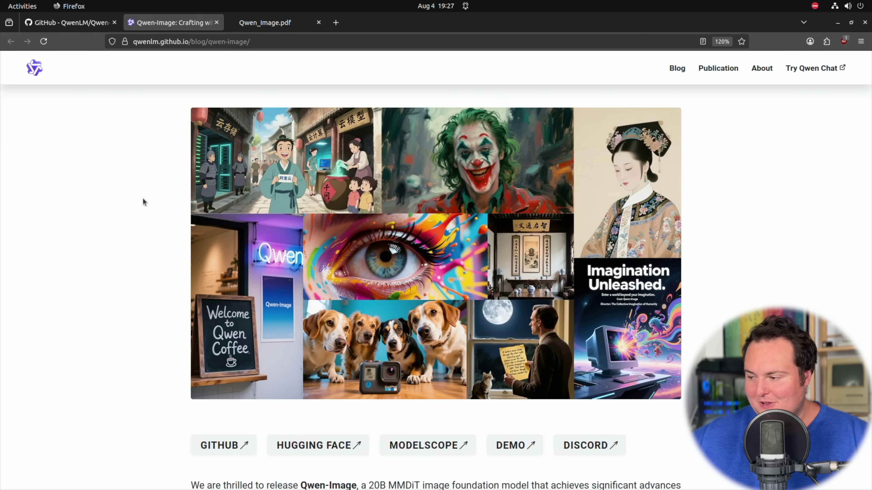
pyautogui.scroll(-8, 144, 197)
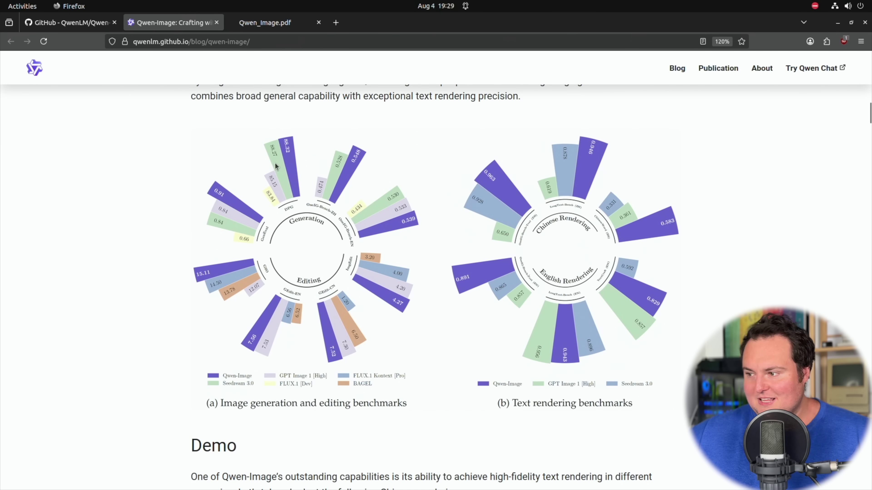
# Scroll down through the blog's demo examples to the image collage.
pyautogui.scroll(-5, 142, 256)
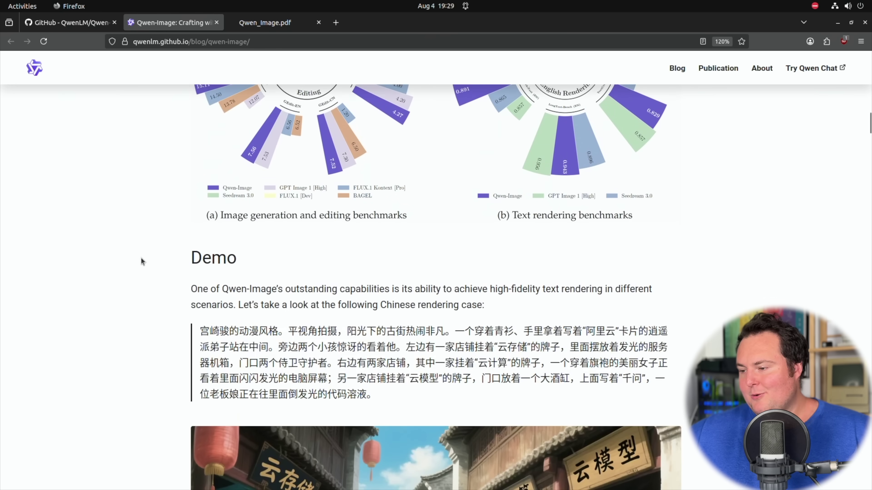
pyautogui.scroll(-3, 148, 256)
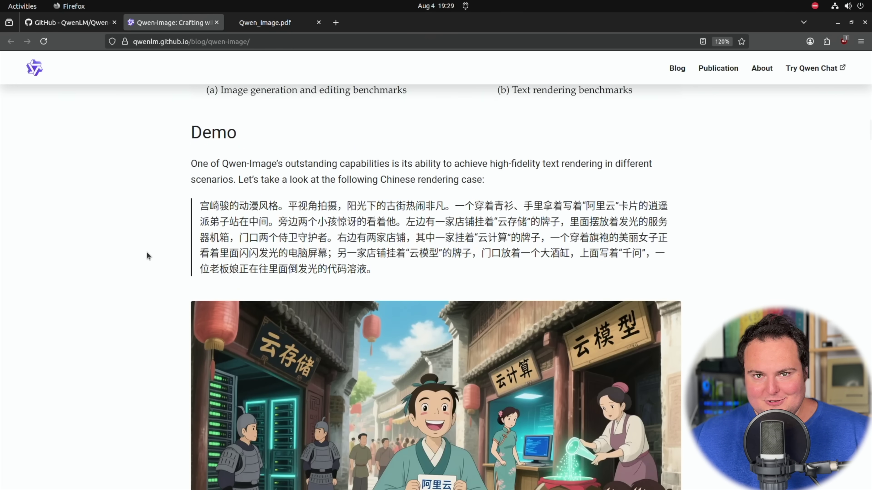
pyautogui.scroll(-8, 284, 224)
pyautogui.scroll(-20, 284, 224)
pyautogui.scroll(-20, 176, 201)
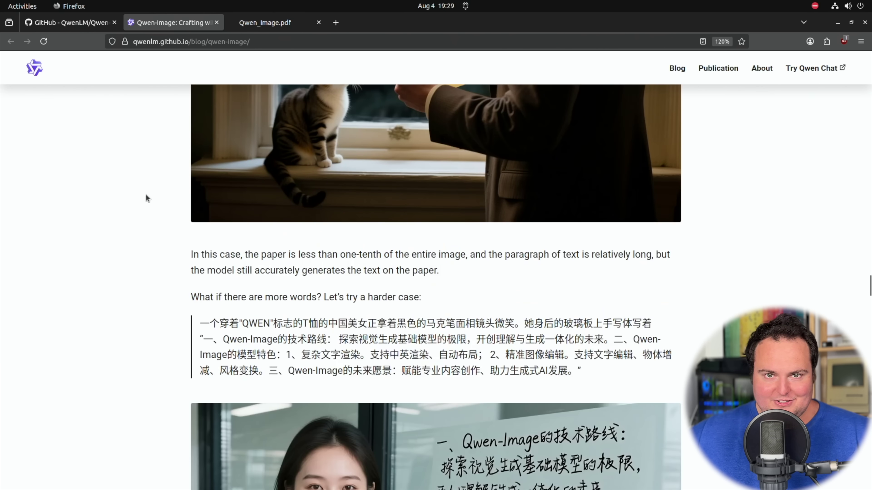
pyautogui.scroll(-20, 146, 195)
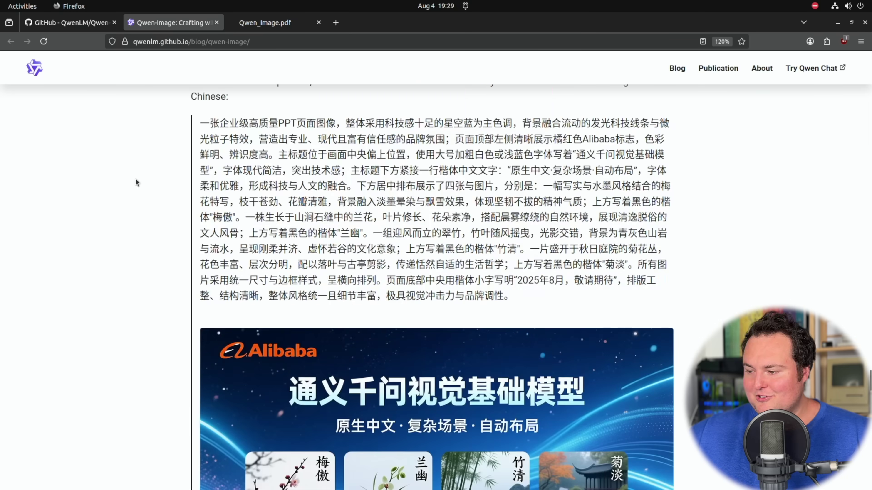
pyautogui.scroll(-15, 136, 182)
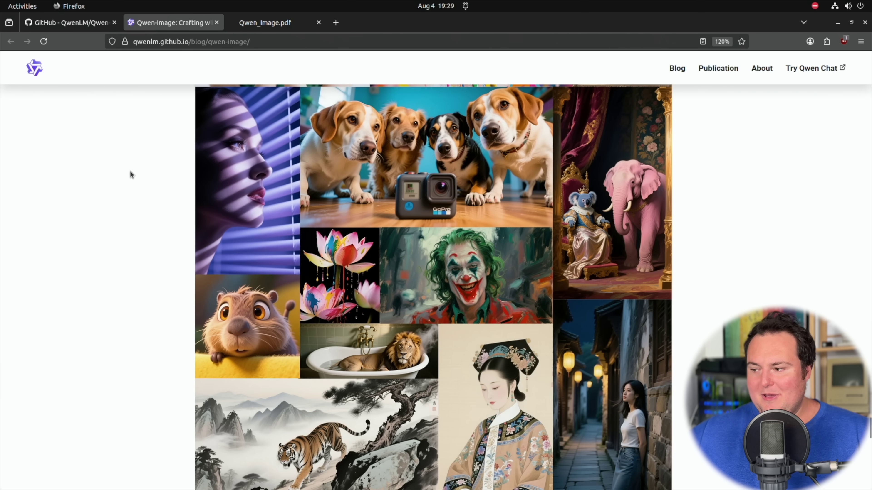
pyautogui.scroll(-8, 130, 171)
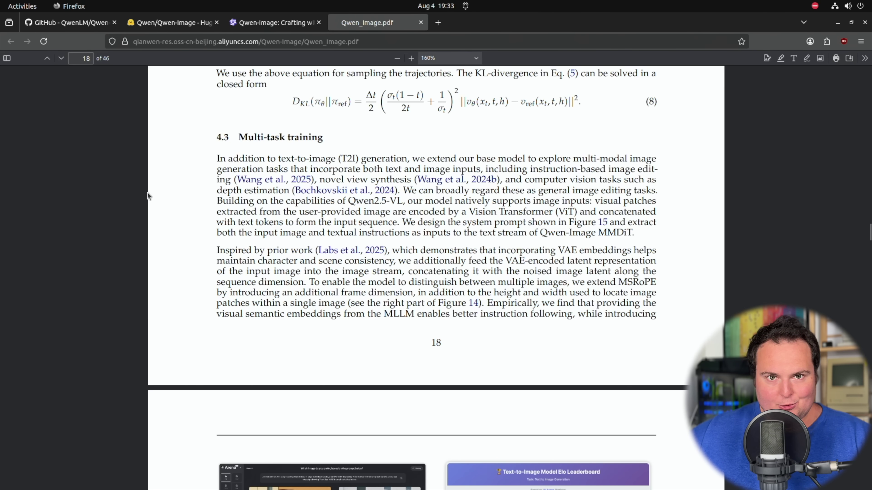
# Scroll the Qwen_Image.pdf report back up to pages 11–15.
pyautogui.scroll(6, 148, 192)
pyautogui.rightClick(151, 176)
pyautogui.click(109, 172)
pyautogui.scroll(5, 178, 173)
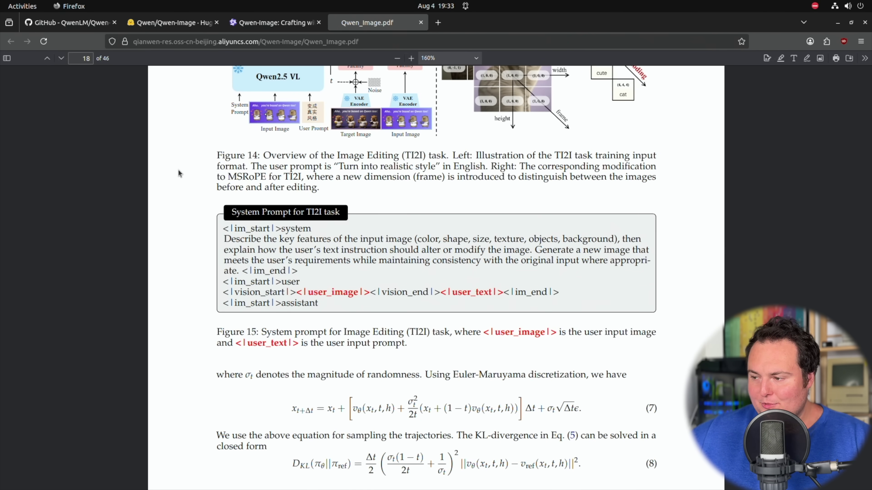
pyautogui.scroll(20, 179, 174)
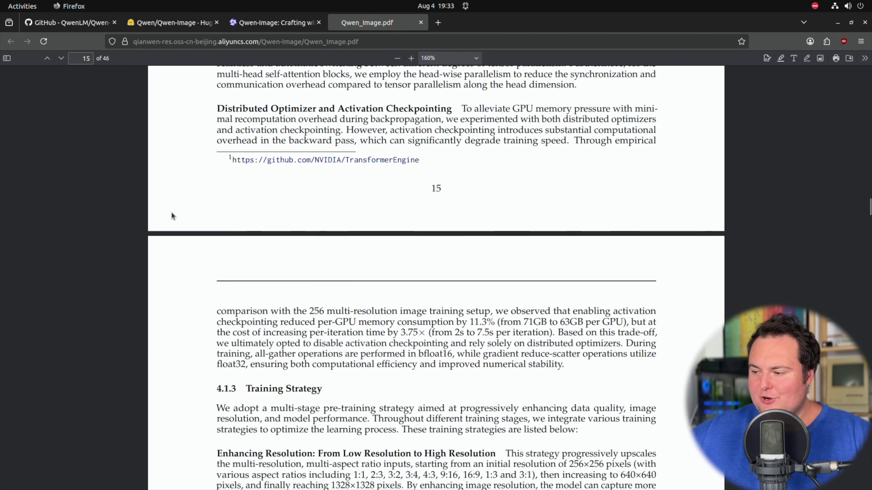
pyautogui.scroll(15, 171, 212)
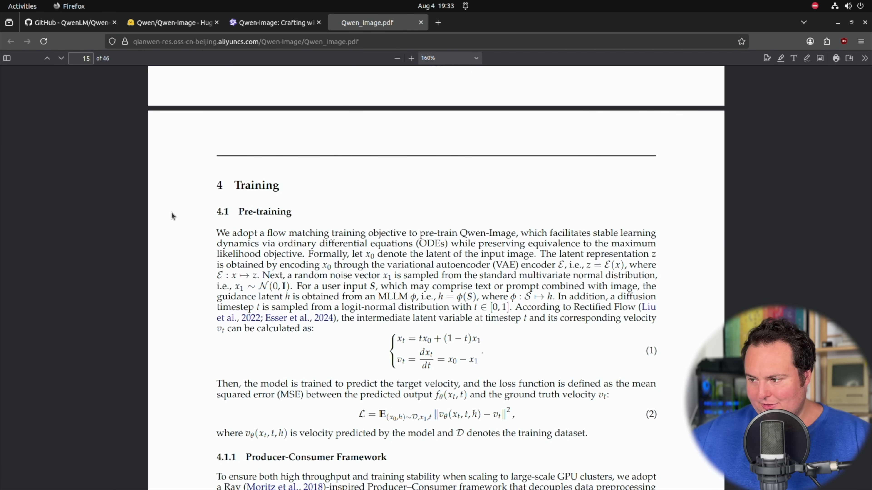
pyautogui.scroll(20, 172, 213)
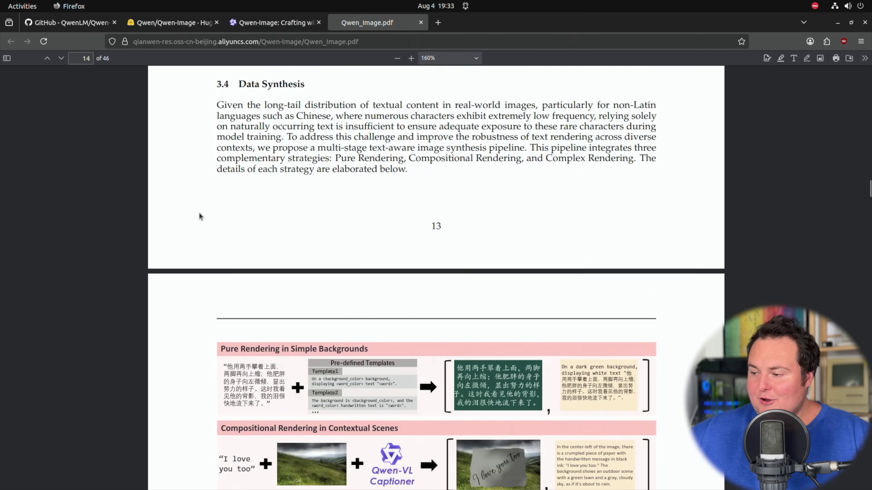
pyautogui.scroll(20, 199, 214)
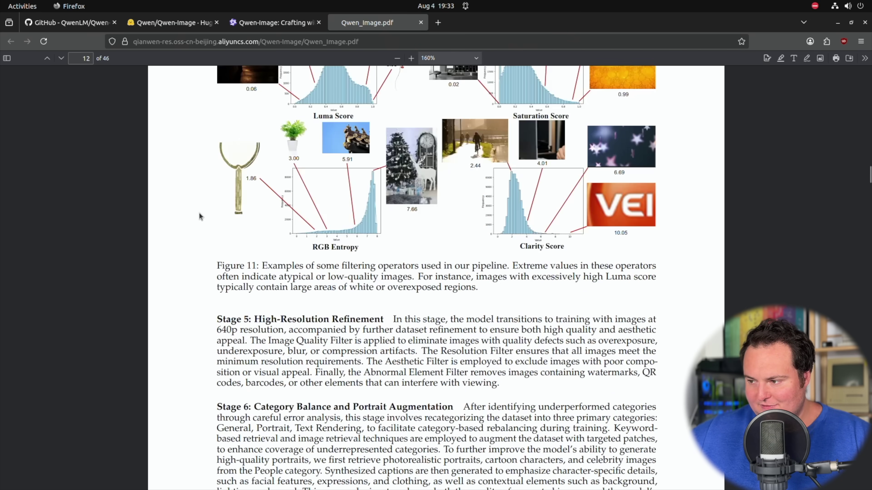
# Scroll down through the training and evaluation sections to Figure 17 on page 26.
pyautogui.scroll(-20, 200, 216)
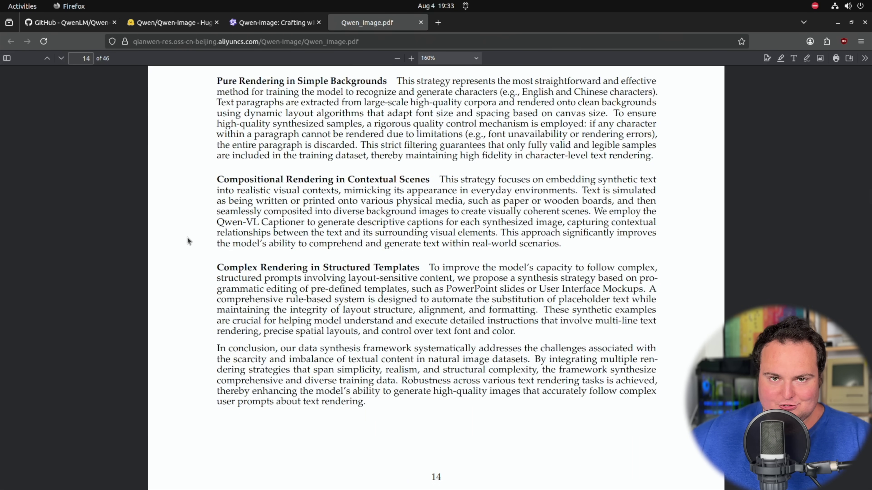
pyautogui.scroll(-10, 191, 236)
pyautogui.scroll(-15, 192, 236)
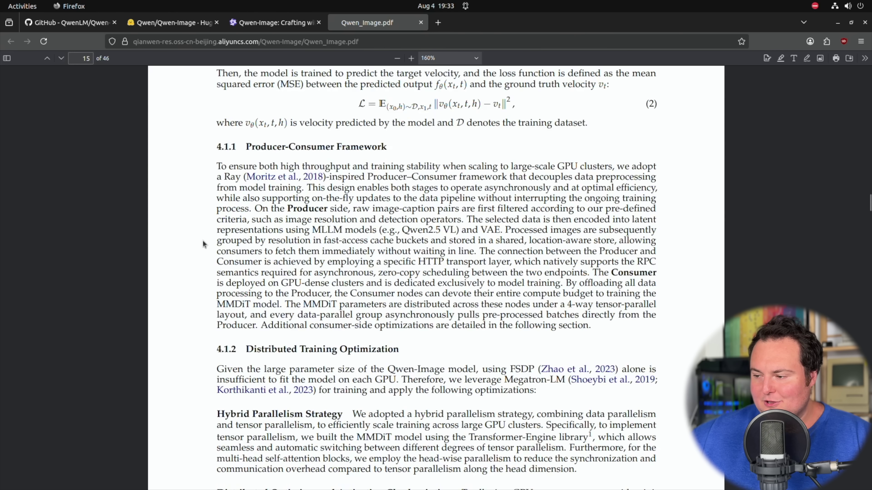
pyautogui.scroll(-20, 205, 242)
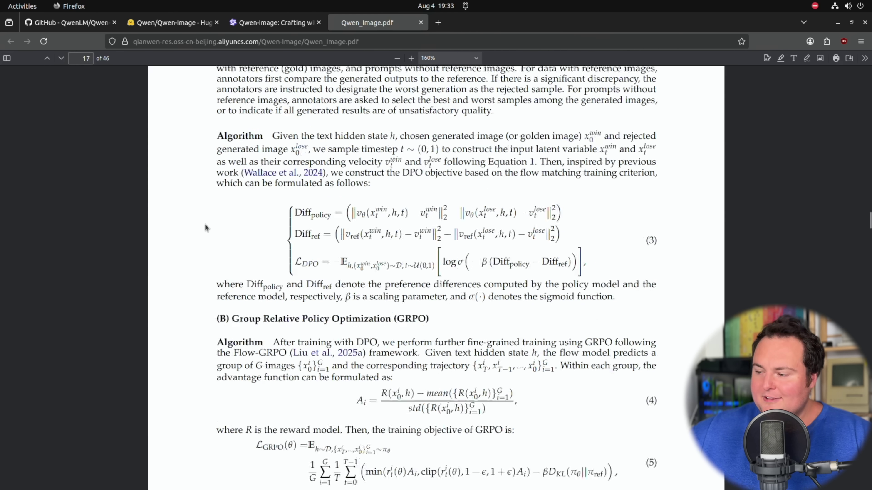
pyautogui.scroll(-20, 203, 227)
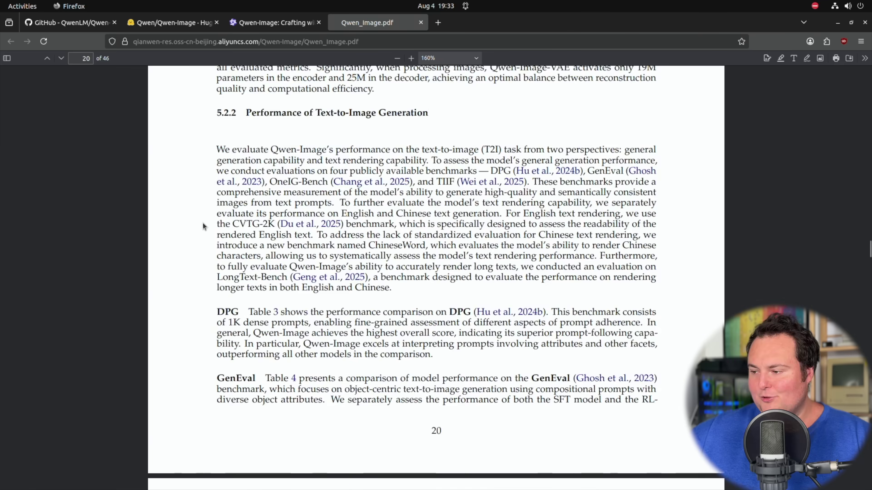
pyautogui.scroll(-20, 203, 226)
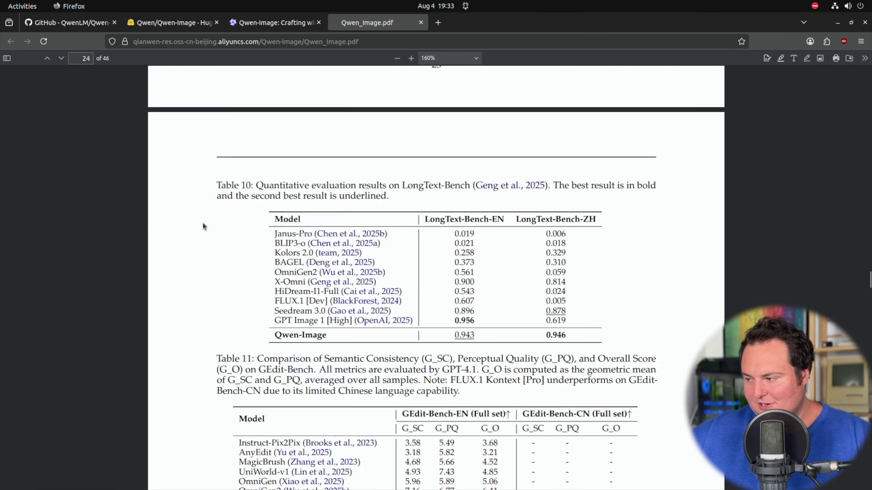
pyautogui.scroll(-5, 203, 226)
pyautogui.scroll(5, 203, 227)
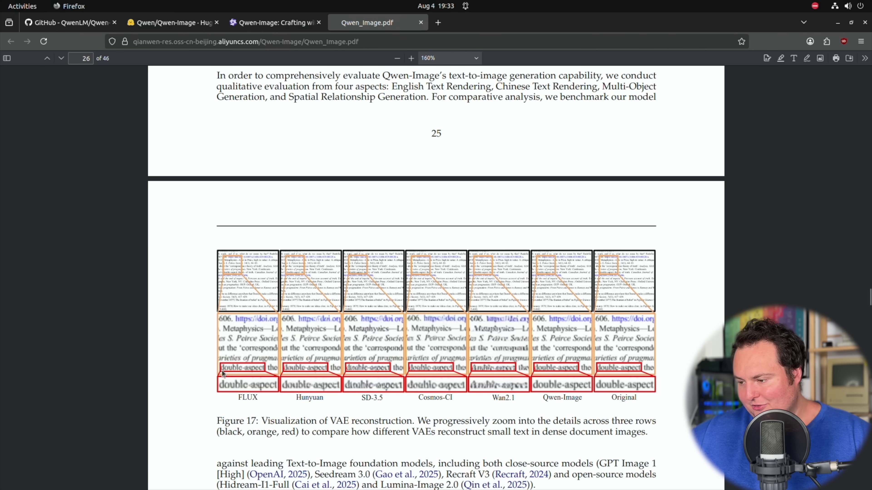
# Scroll to page 38's 'Turn right 90 degrees' comparison rows and Figure 28 caption.
pyautogui.scroll(-20, 667, 352)
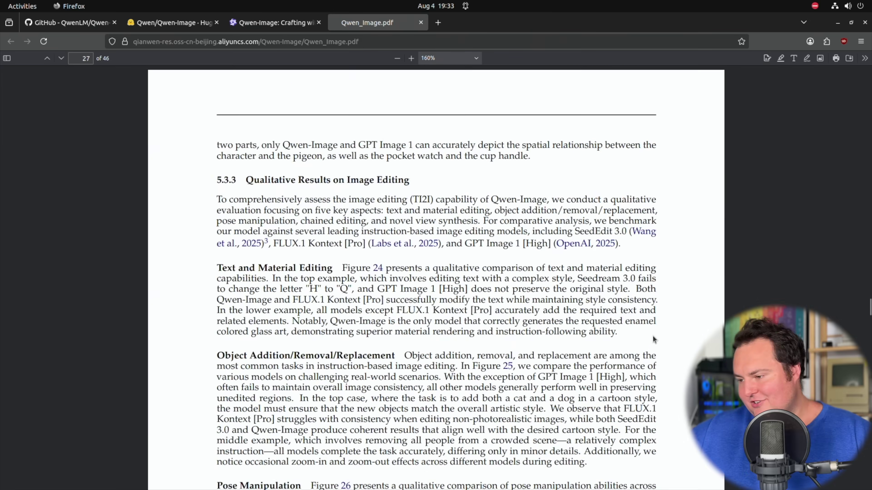
pyautogui.scroll(-8, 645, 330)
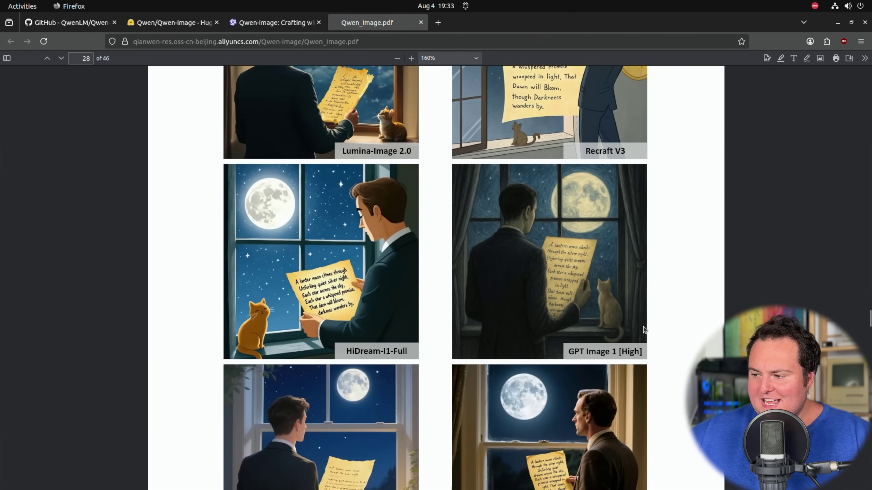
pyautogui.scroll(-7, 642, 326)
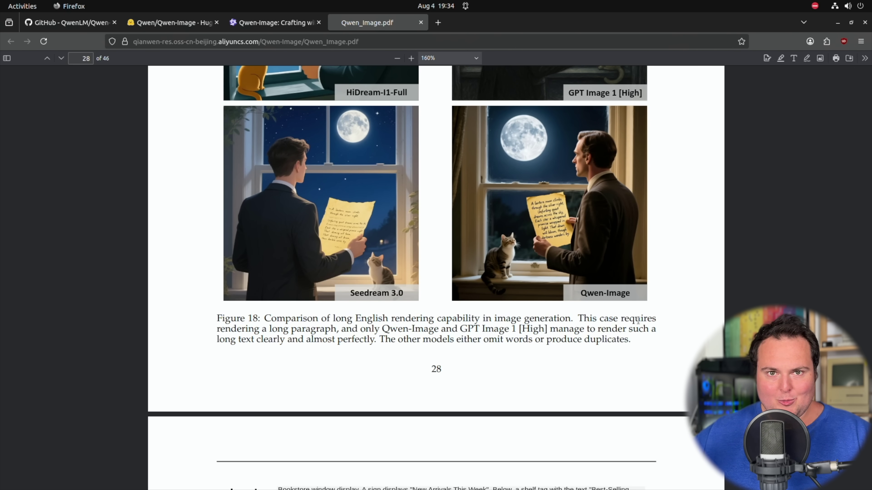
pyautogui.scroll(-11, 637, 321)
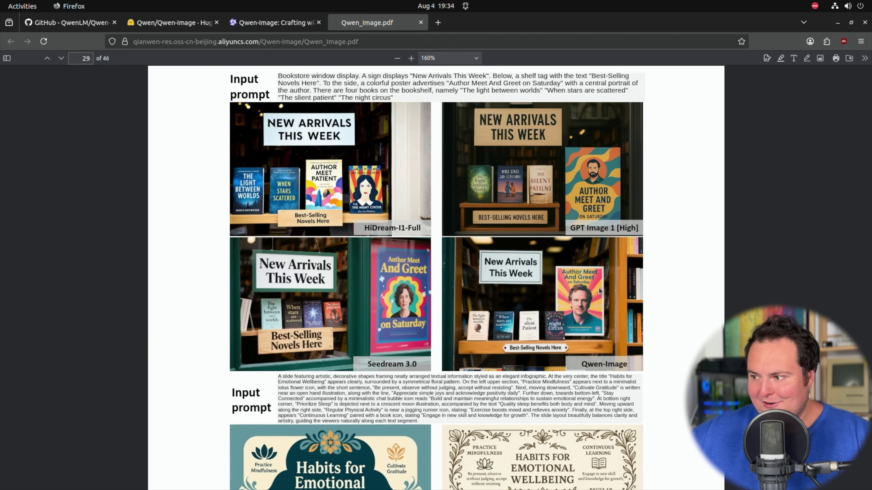
pyautogui.scroll(-5, 598, 290)
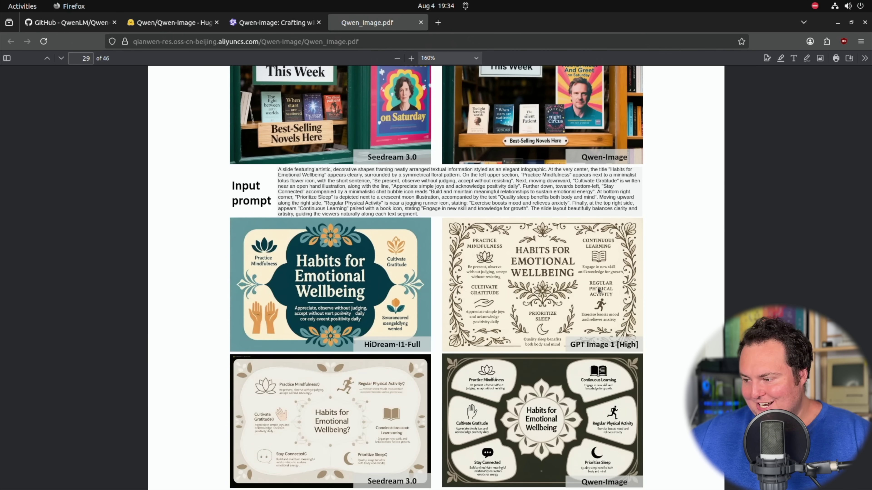
pyautogui.scroll(-20, 598, 290)
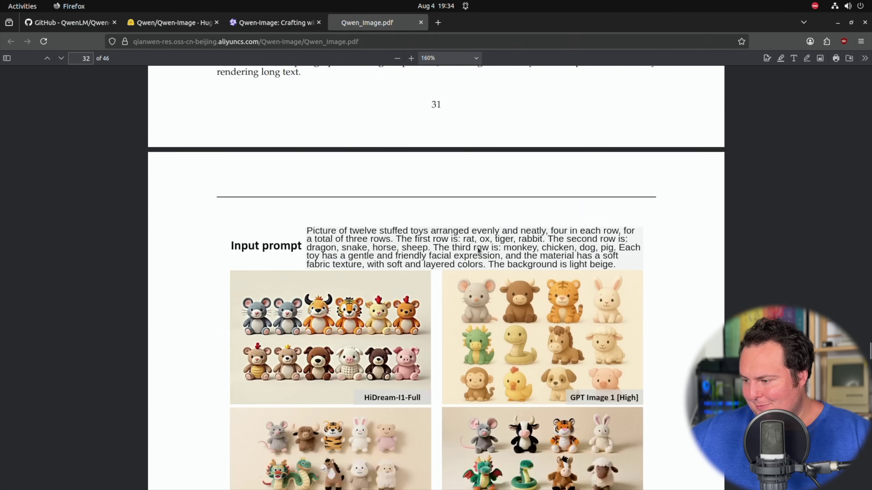
pyautogui.scroll(-20, 477, 248)
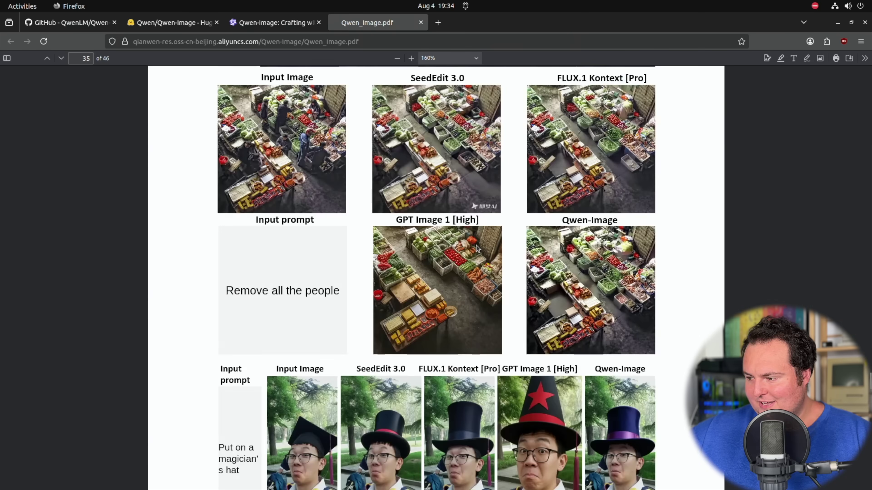
pyautogui.scroll(-20, 478, 248)
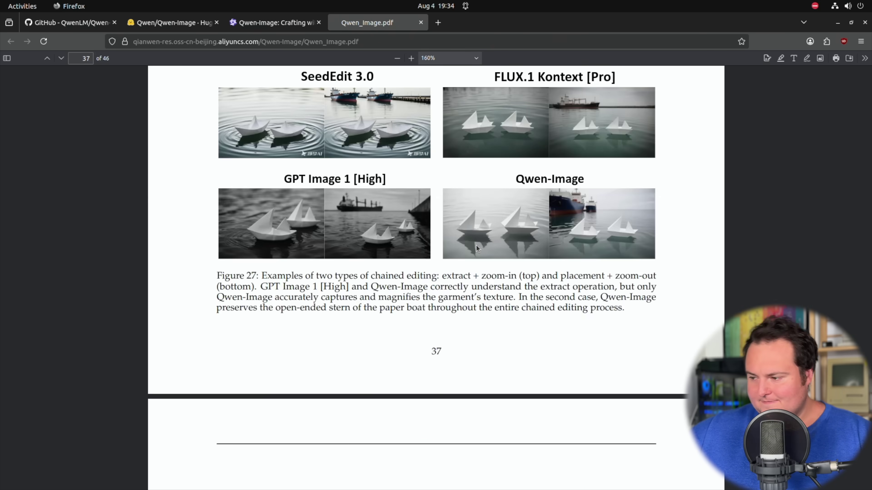
pyautogui.scroll(-10, 477, 248)
pyautogui.scroll(5, 477, 248)
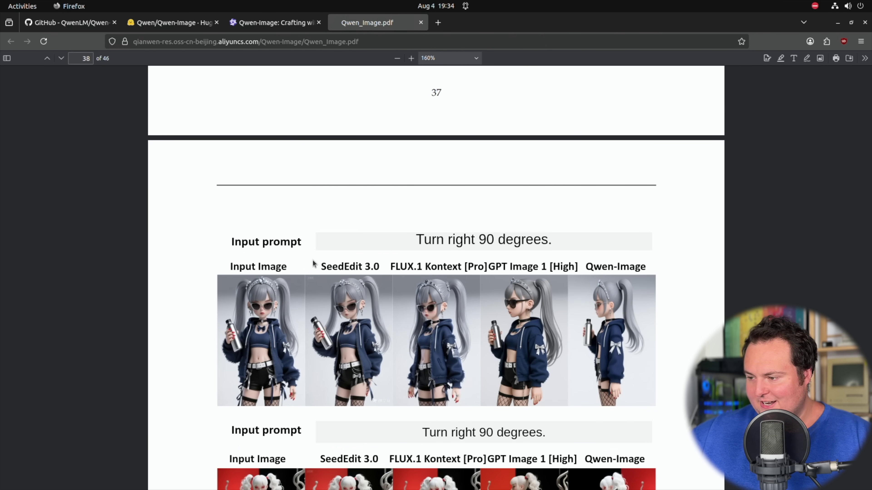
pyautogui.scroll(-5, 681, 298)
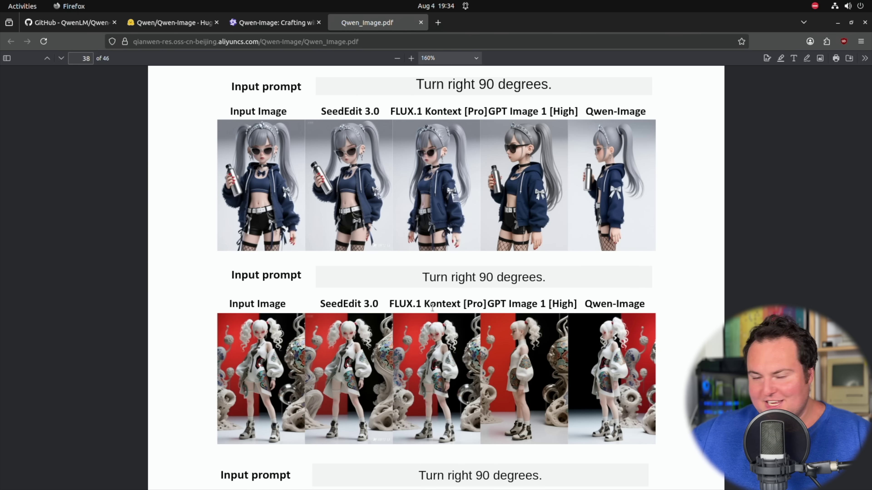
pyautogui.scroll(-5, 460, 306)
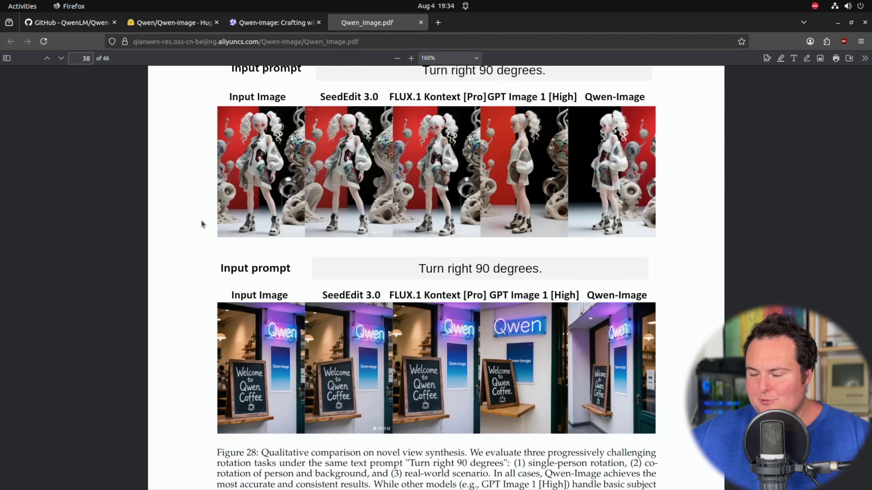
pyautogui.scroll(-5, 339, 297)
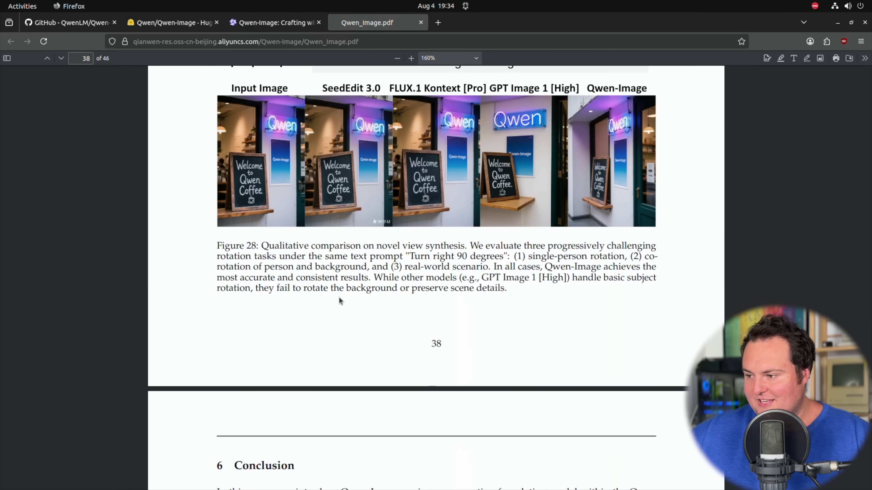
pyautogui.scroll(8, 319, 298)
pyautogui.scroll(-3, 318, 298)
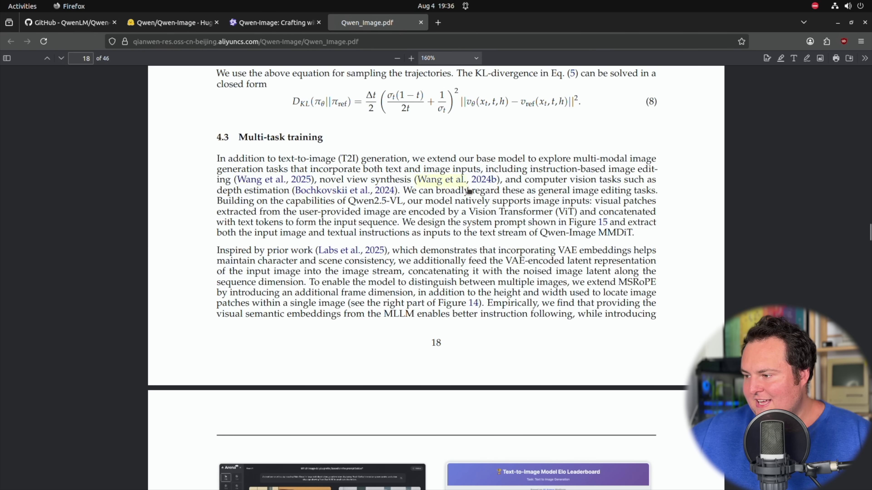
# Highlight 'model natively', the user-provided image encoding sentence, and 'depth estimation' in section 4.3.
pyautogui.moveTo(423, 202); pyautogui.dragTo(512, 202)
pyautogui.click(543, 199)
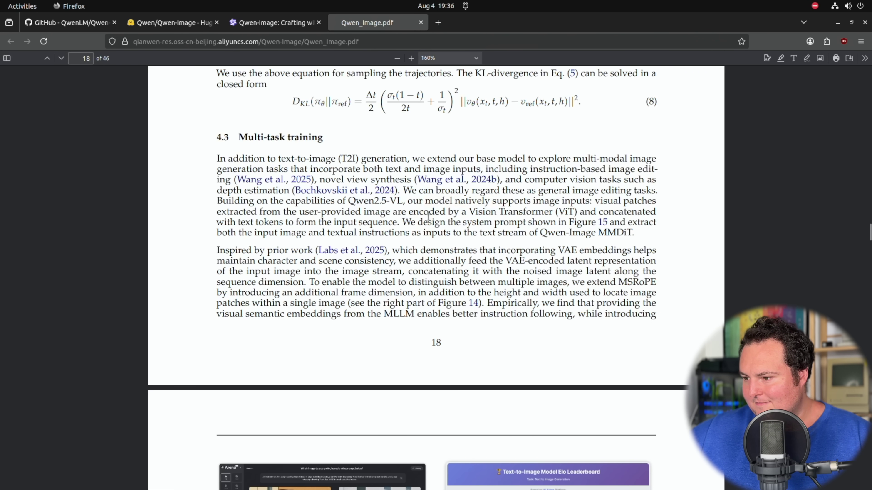
pyautogui.moveTo(273, 212); pyautogui.dragTo(517, 210)
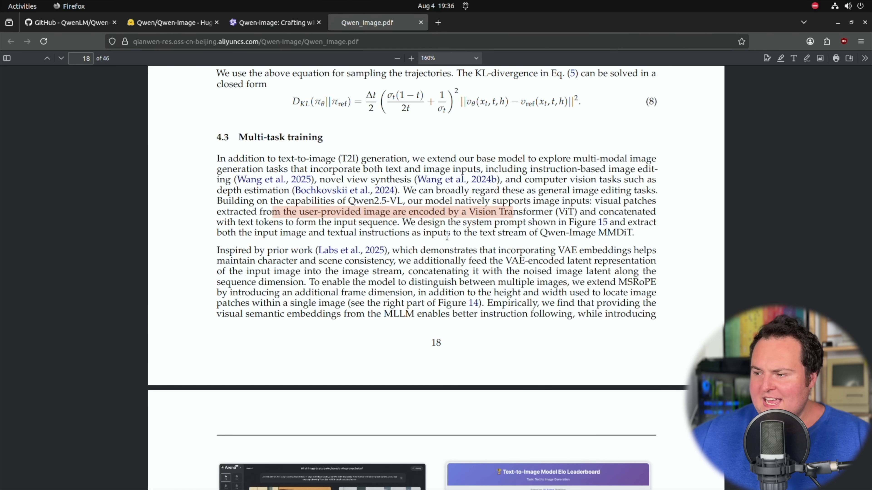
pyautogui.click(579, 181)
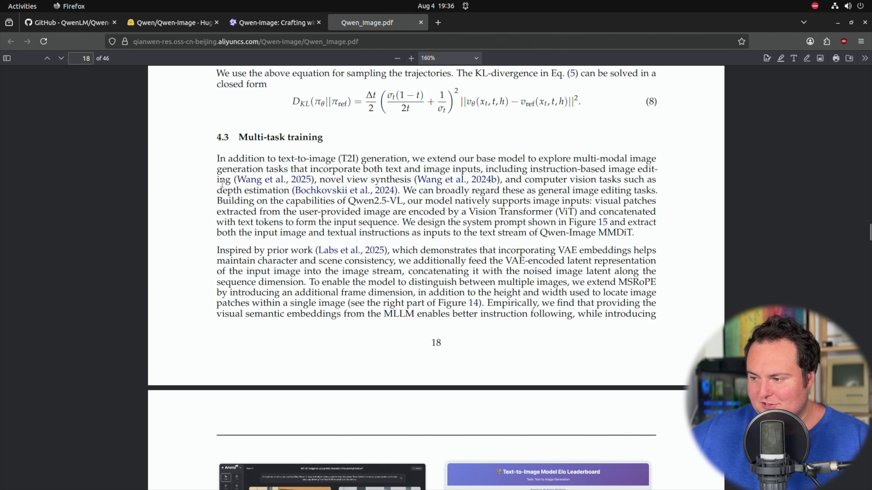
pyautogui.moveTo(221, 184); pyautogui.dragTo(287, 192)
pyautogui.click(289, 199)
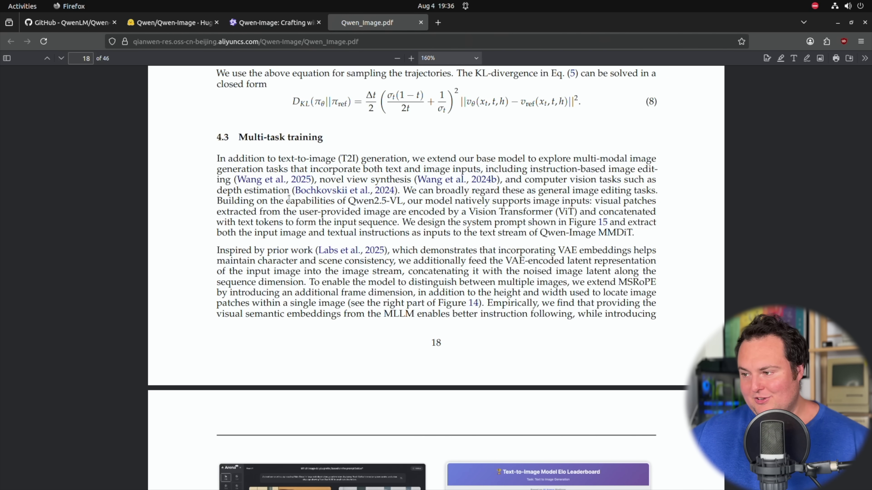
# Return to the Qwen-Image blog tab and scroll to the moonlit man-with-cat example.
pyautogui.click(275, 22)
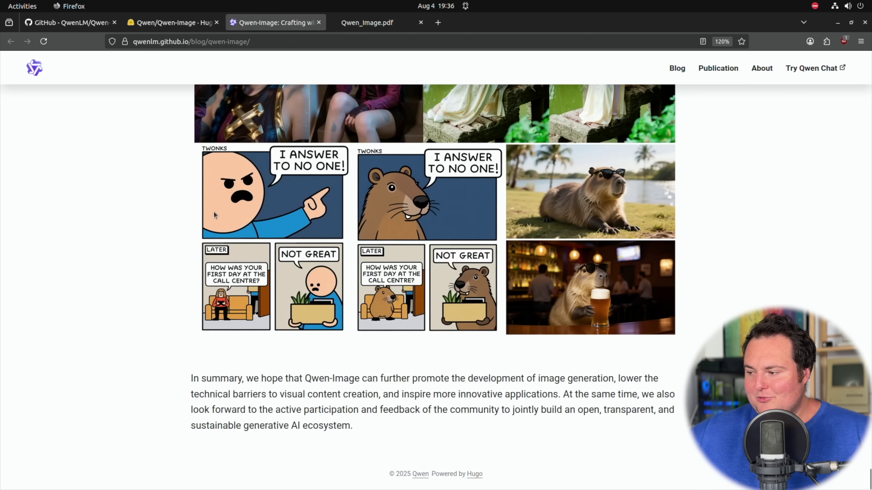
pyautogui.scroll(20, 213, 215)
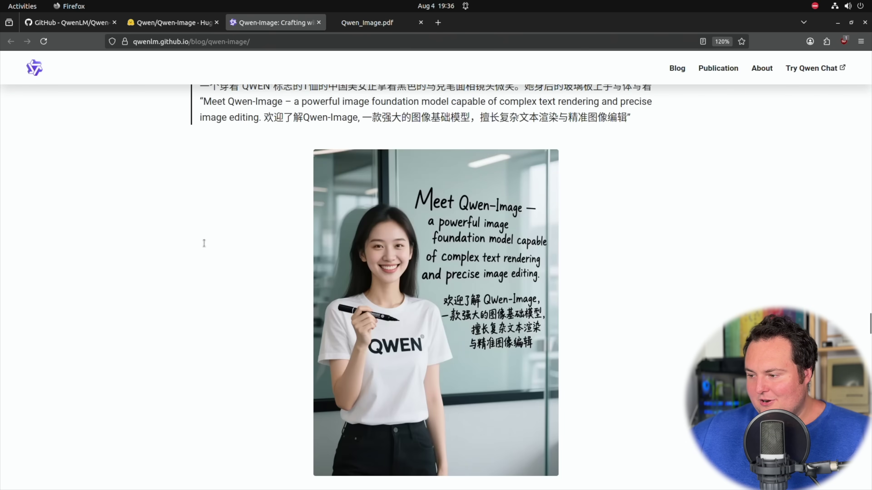
pyautogui.scroll(-15, 204, 243)
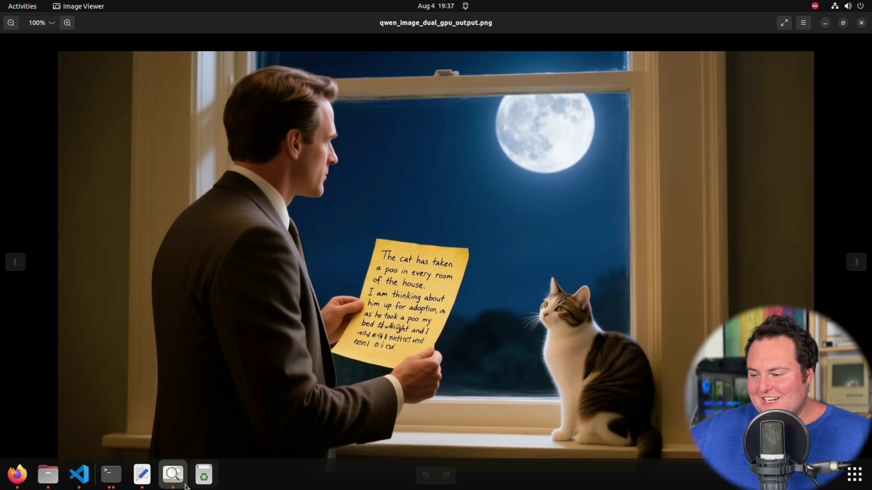
pyautogui.click(141, 475)
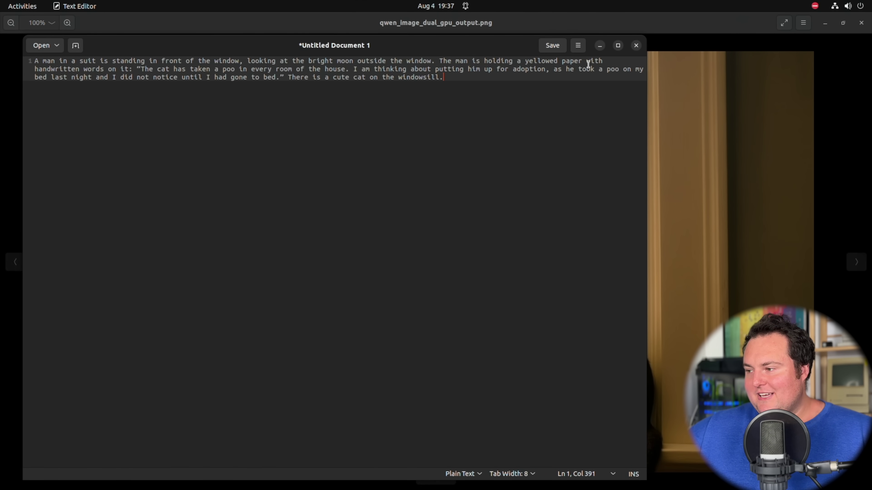
pyautogui.click(600, 46)
pyautogui.scroll(1, 393, 242)
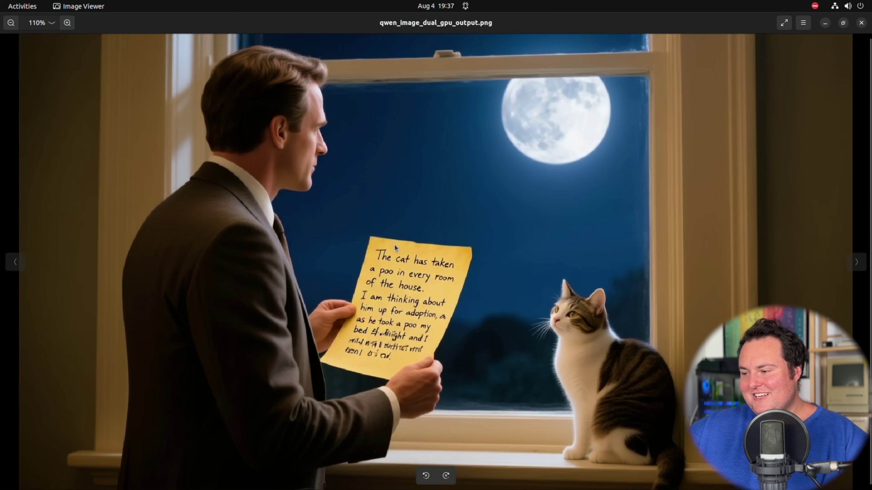
pyautogui.scroll(1, 394, 245)
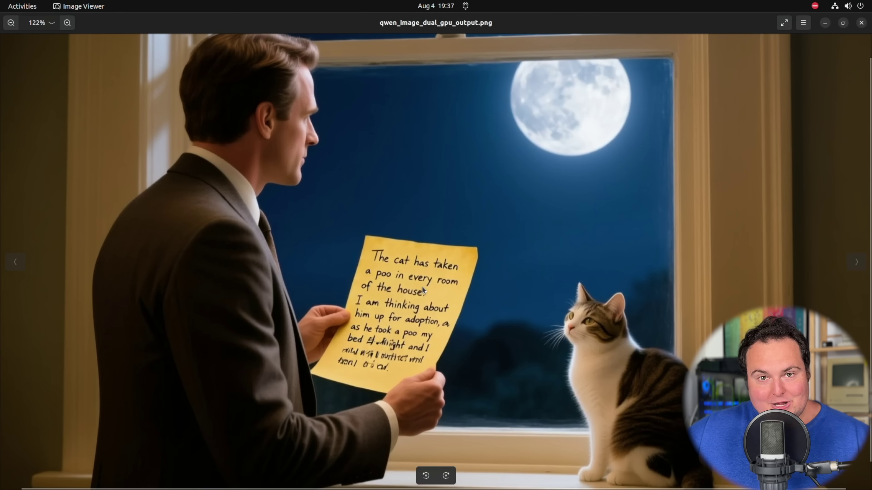
pyautogui.scroll(-1, 383, 296)
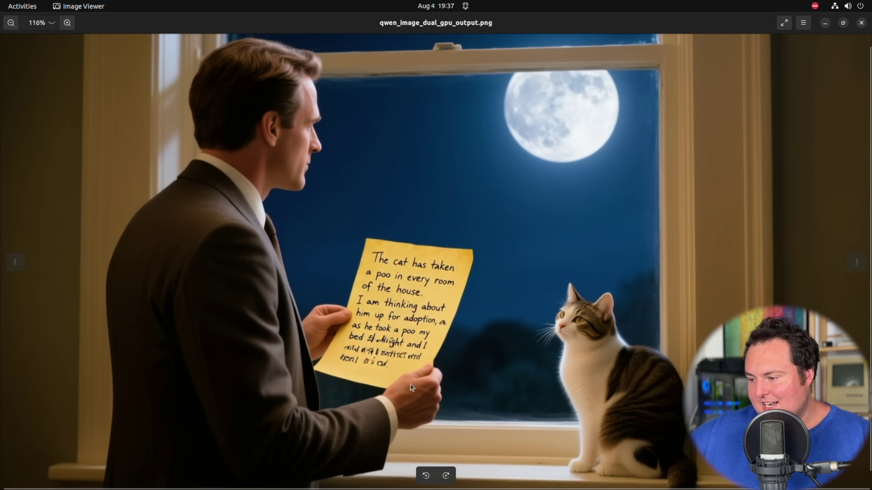
pyautogui.scroll(5, 344, 353)
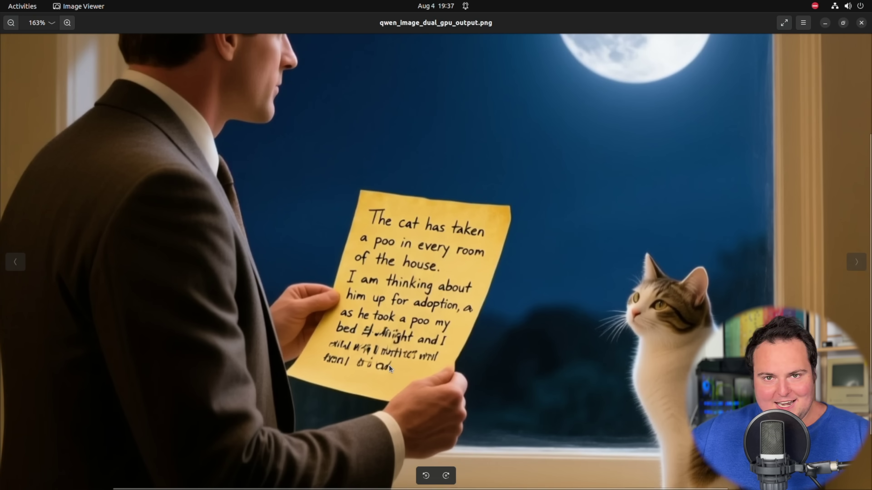
pyautogui.scroll(-8, 389, 351)
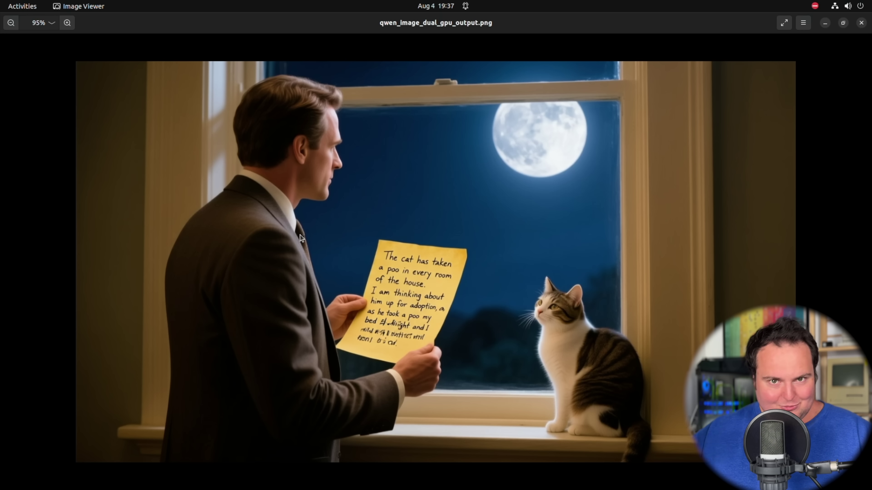
pyautogui.moveTo(246, 488)
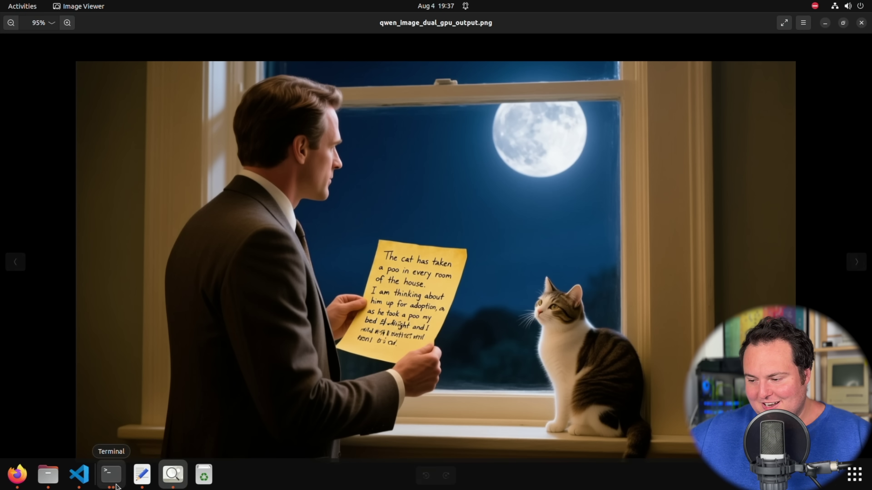
pyautogui.click(142, 474)
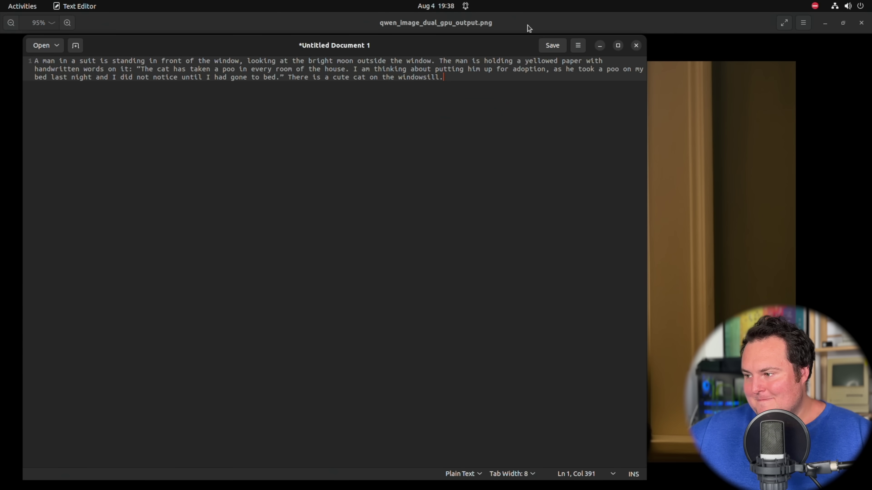
pyautogui.click(600, 46)
pyautogui.scroll(5, 397, 278)
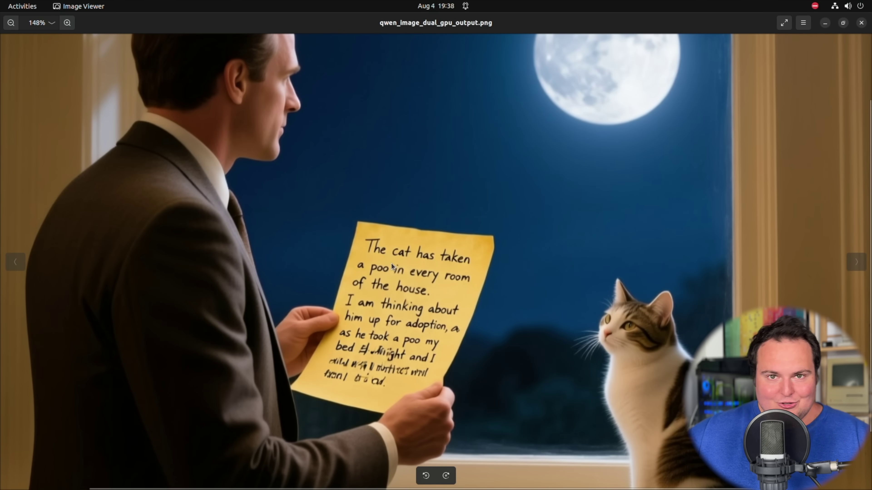
pyautogui.scroll(-5, 391, 264)
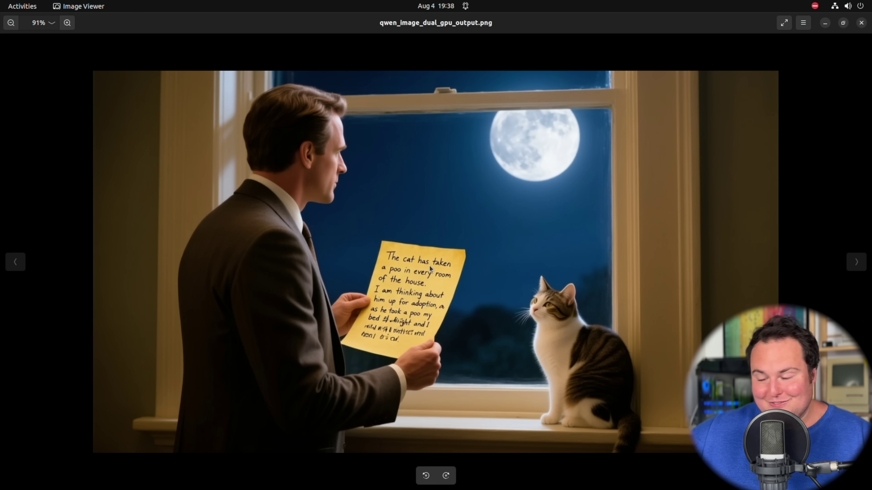
pyautogui.scroll(2, 497, 315)
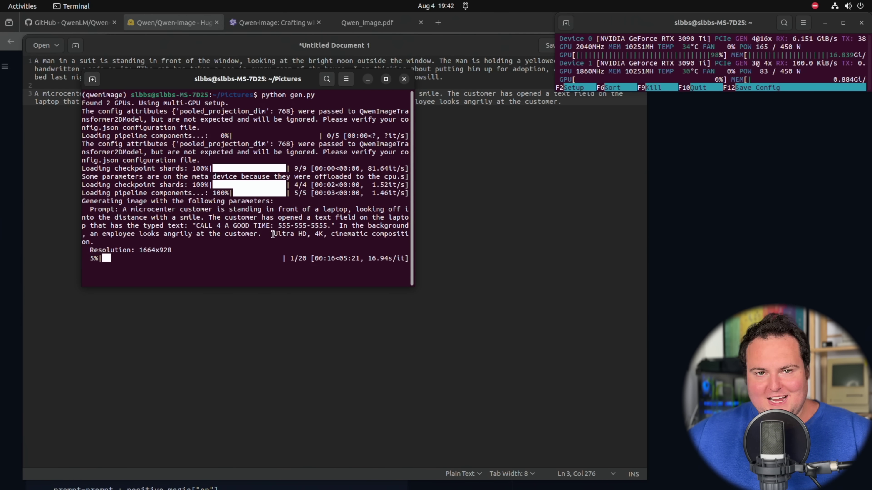
# Check the 'Ultra HD, 4K, cinematic composition' prompt suffix, then return to the Hugging Face page in the browser.
pyautogui.moveTo(273, 234)
pyautogui.mouseDown()
pyautogui.moveTo(277, 251)
pyautogui.moveTo(274, 235)
pyautogui.moveTo(278, 242)
pyautogui.mouseUp()
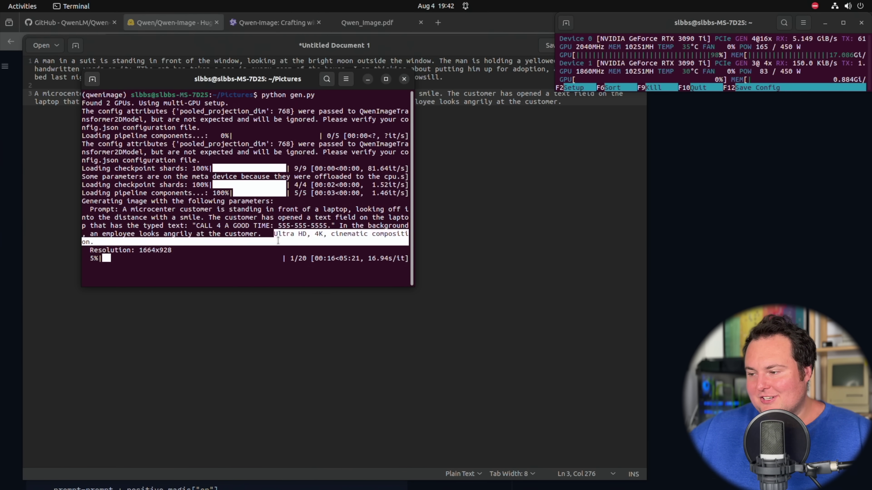
pyautogui.click(278, 241)
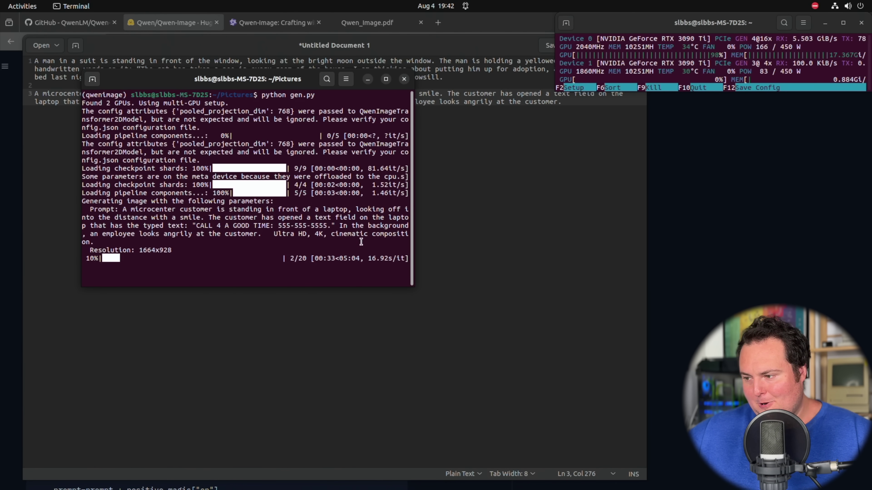
pyautogui.click(828, 23)
pyautogui.click(519, 243)
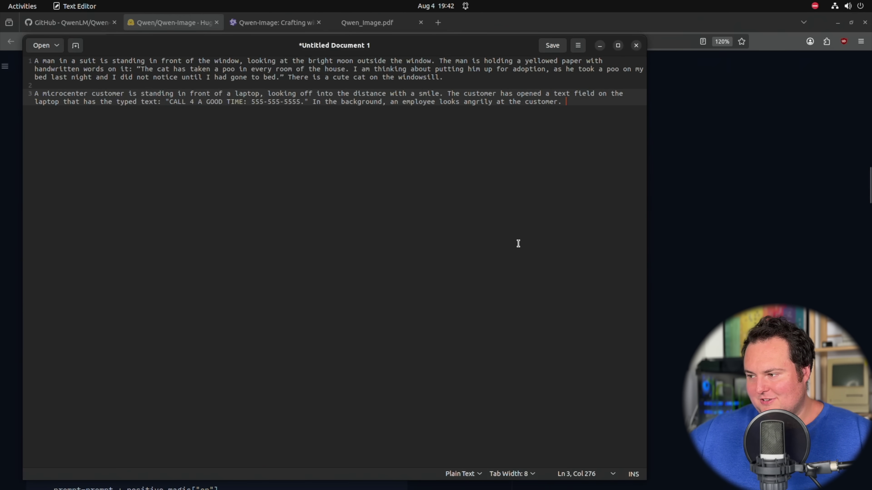
pyautogui.click(600, 45)
pyautogui.click(680, 222)
pyautogui.scroll(-15, 505, 261)
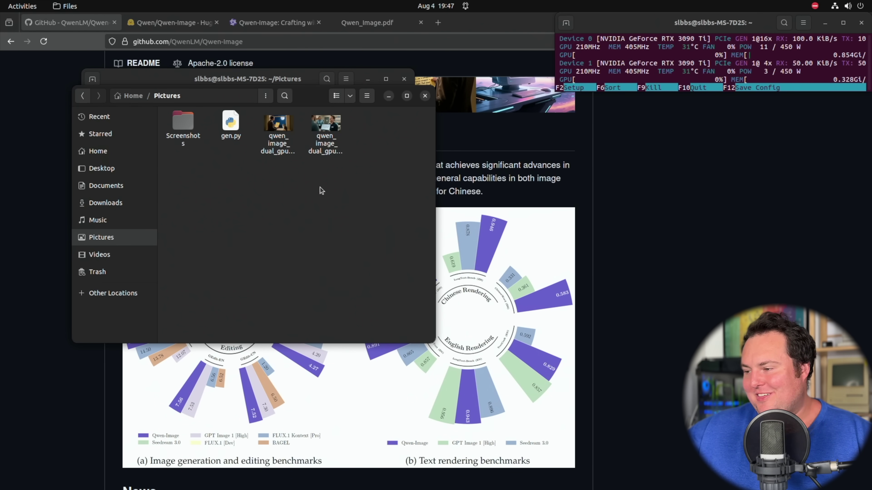
# Open qwen_image_dual_gpu_output1.png from Files, then select prompt text on the blog.
pyautogui.doubleClick(325, 152)
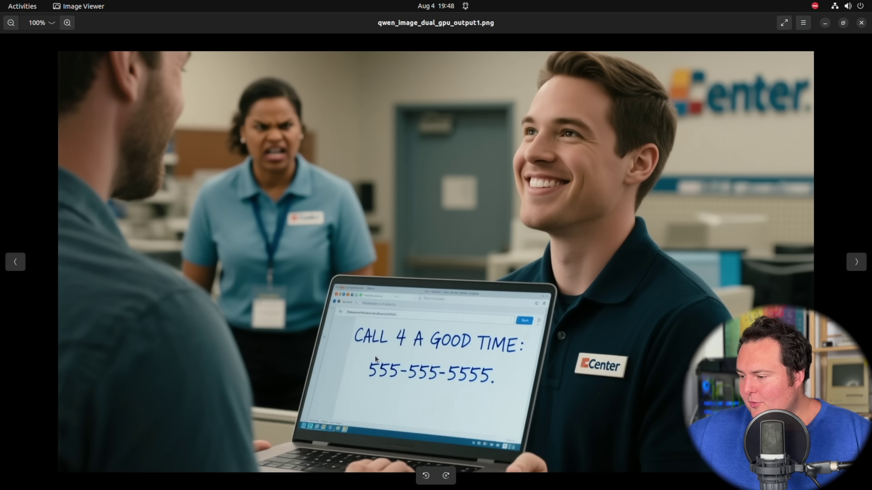
pyautogui.moveTo(362, 338); pyautogui.dragTo(415, 339)
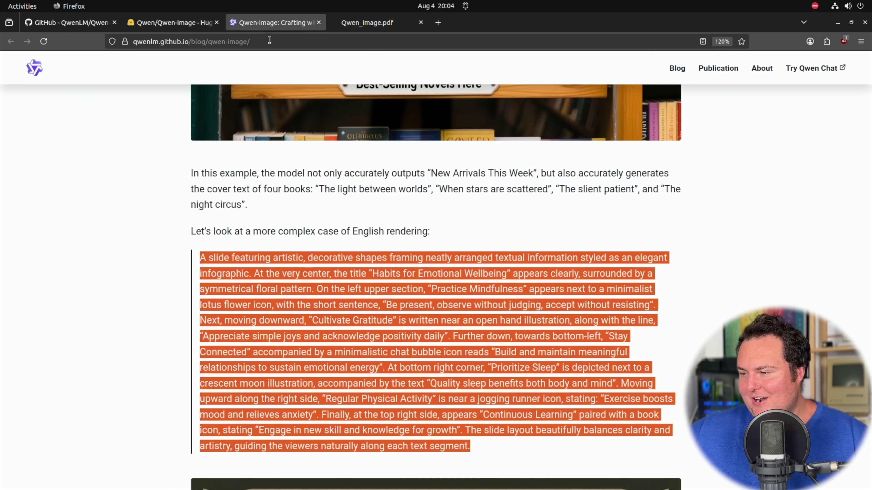
# Deselect the prompt text and scroll the blog to the Habits for Emotional Wellbeing infographic.
pyautogui.click(118, 230)
pyautogui.scroll(3, 118, 231)
pyautogui.scroll(-15, 130, 236)
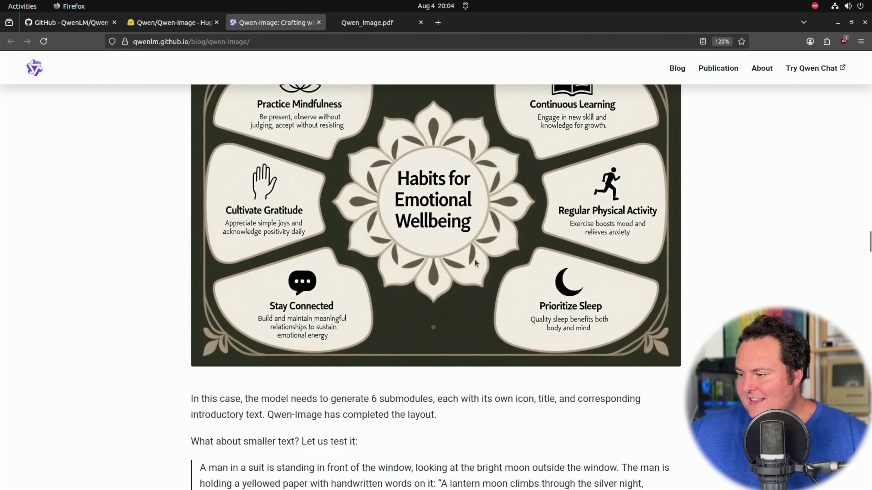
pyautogui.scroll(3, 402, 249)
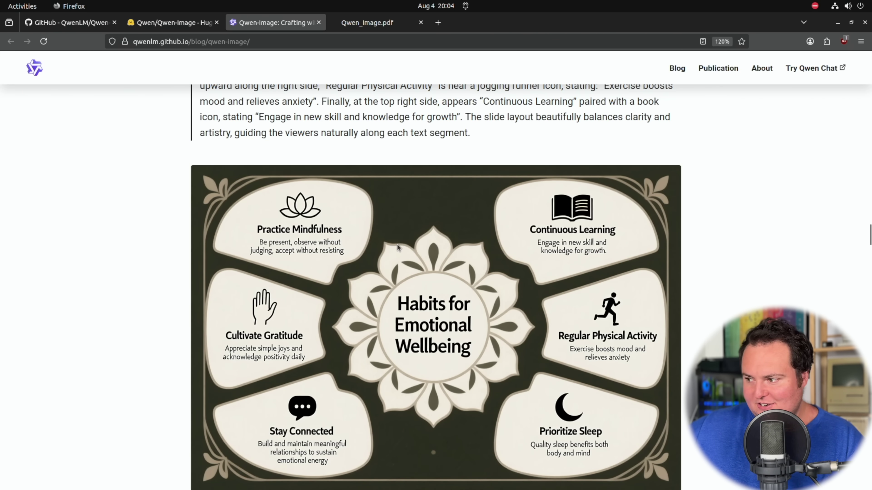
# Save gen.py with the qwen_image_dual_gpu_output3.png output and 50 inference steps.
pyautogui.moveTo(178, 487)
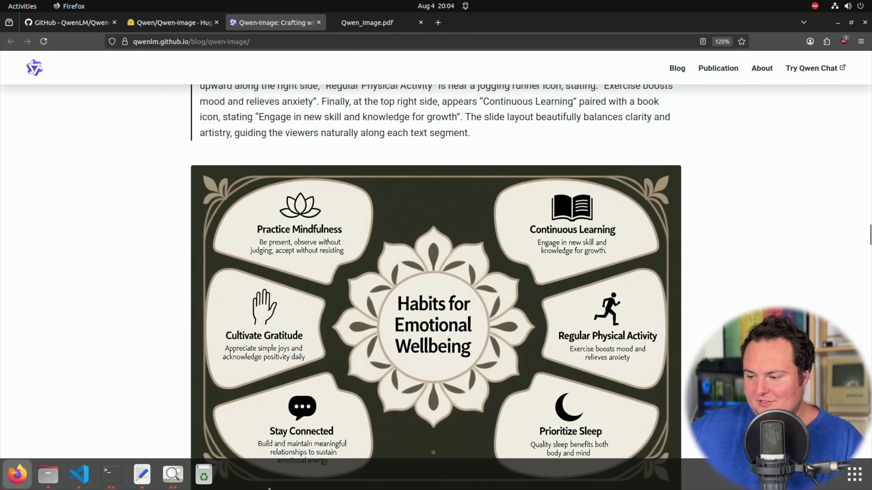
pyautogui.click(139, 485)
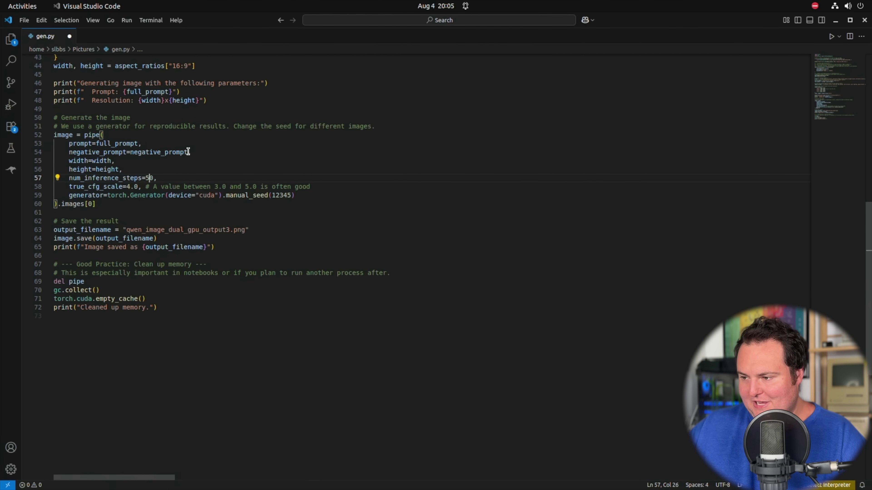
pyautogui.hotkey('ctrl', 's')
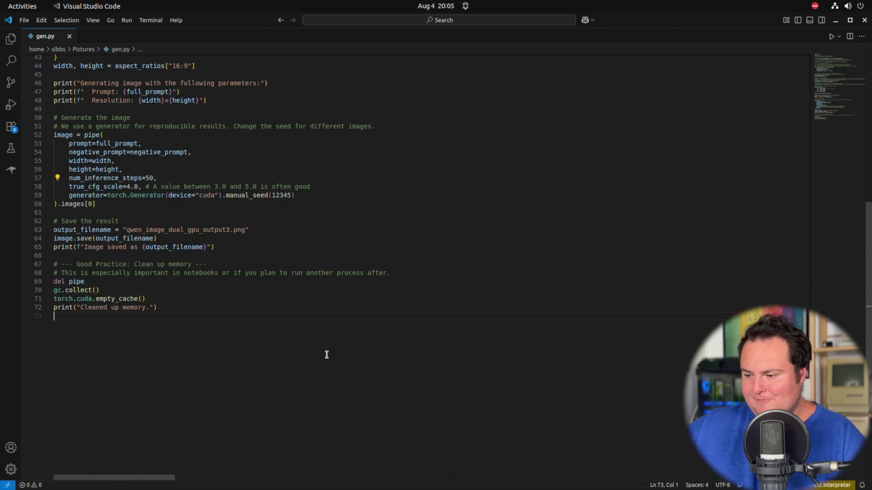
# Rerun 'python gen.py' in Terminal to generate the How to be a GURU slide.
pyautogui.click(110, 474)
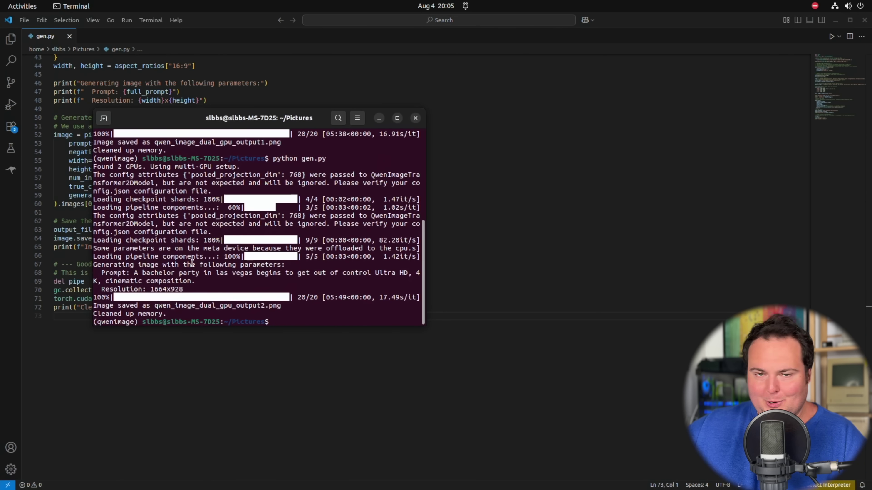
pyautogui.press('Up')
pyautogui.press('Return')
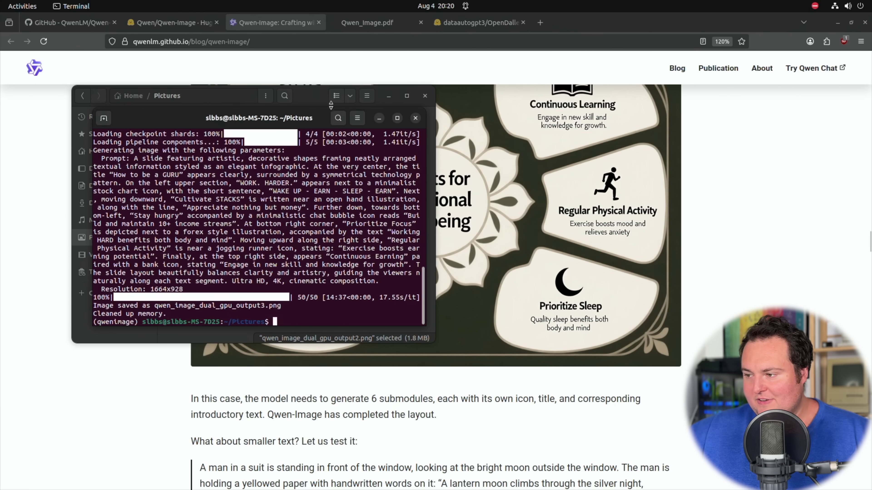
# Open qwen_image_dual_gpu_output3.png from the Pictures folder and zoom in to read the GURU infographic's tips.
pyautogui.click(313, 96)
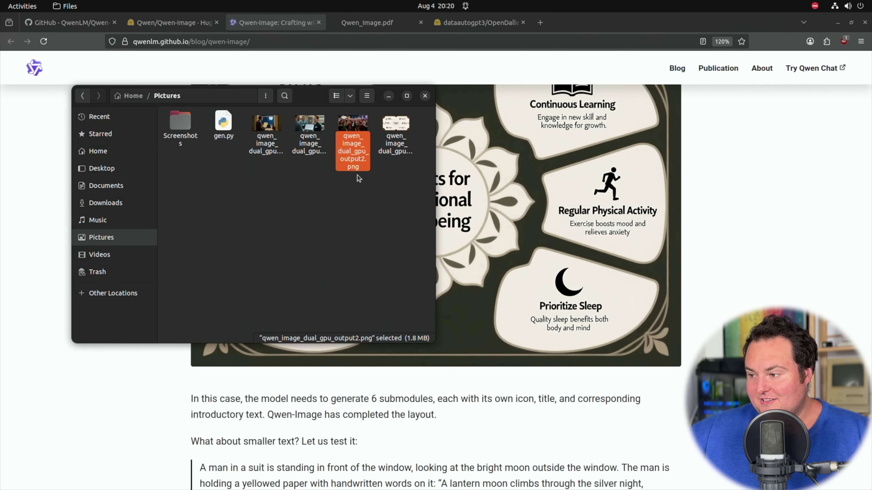
pyautogui.doubleClick(397, 144)
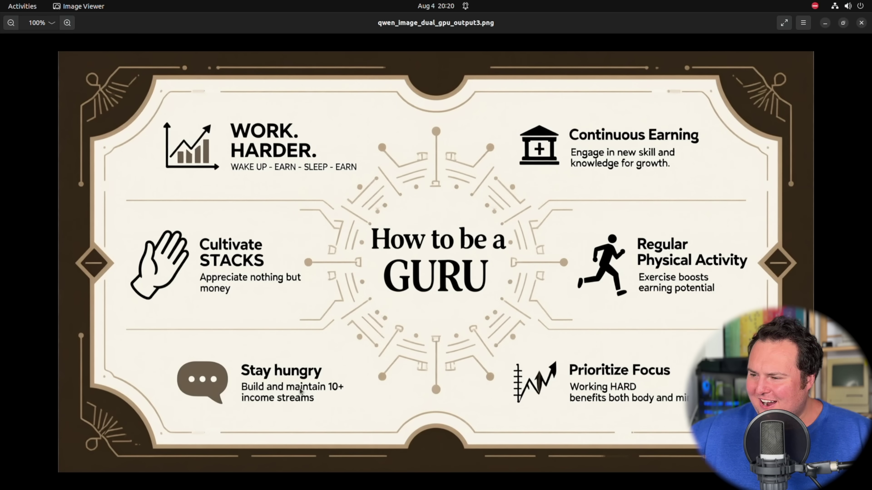
pyautogui.scroll(3, 99, 105)
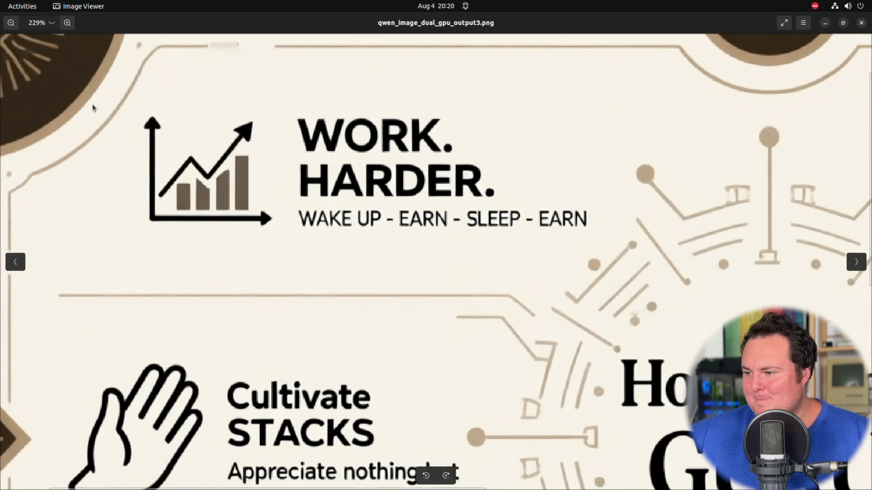
pyautogui.scroll(3, 103, 130)
pyautogui.hscroll(-3, 103, 131)
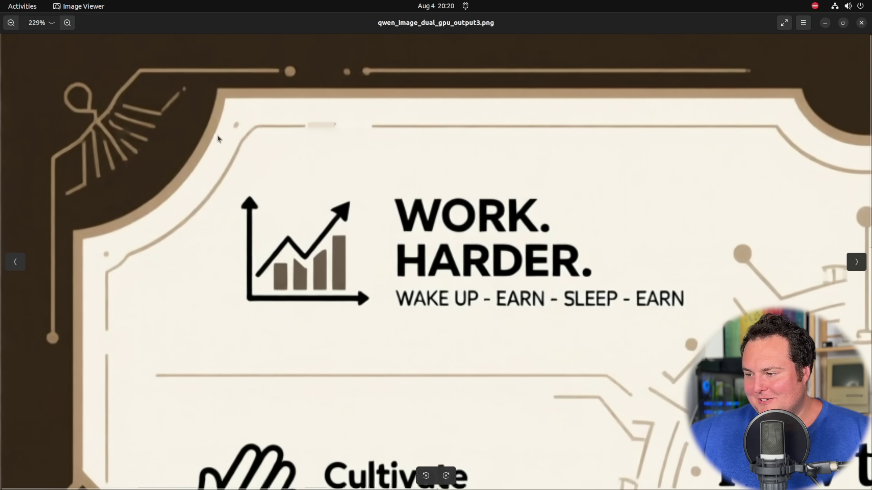
pyautogui.scroll(1, 180, 165)
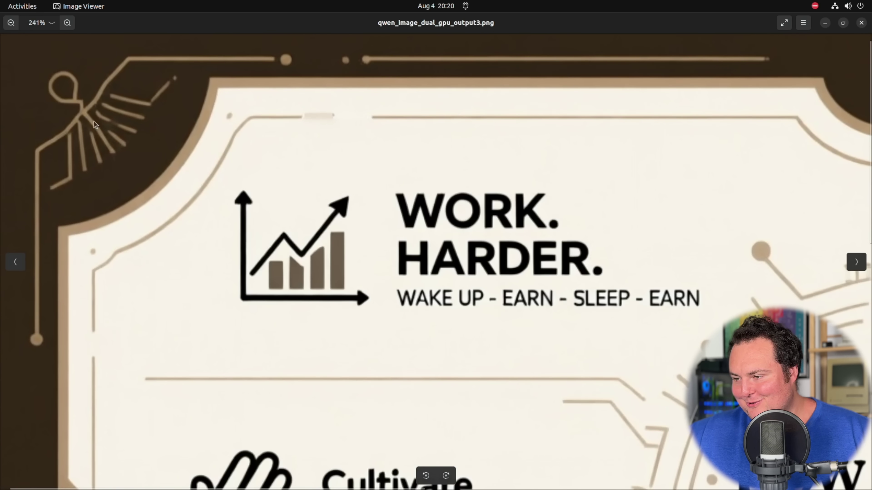
pyautogui.scroll(-5, 159, 163)
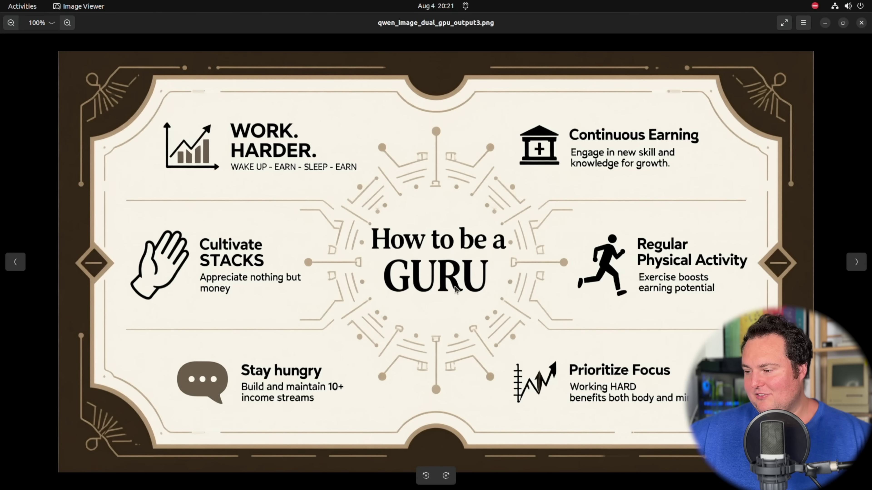
pyautogui.scroll(-1, 416, 315)
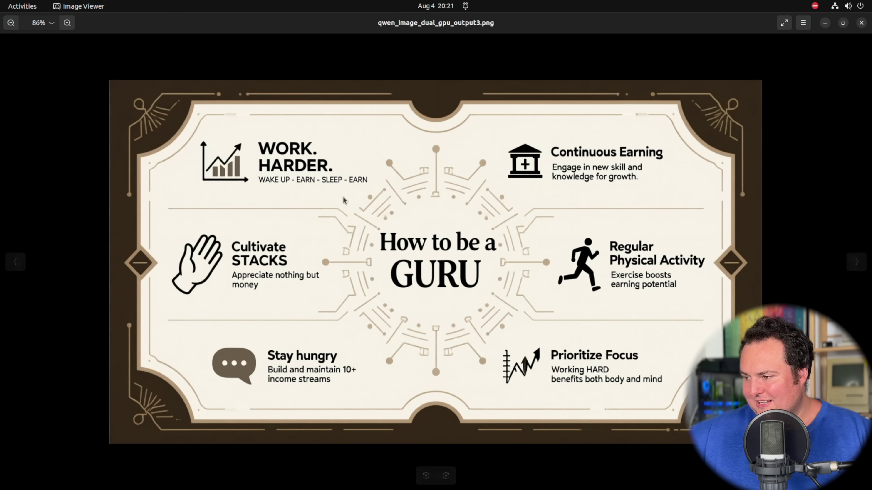
# Show the How to be a GURU infographic at 100% size.
pyautogui.press('1')
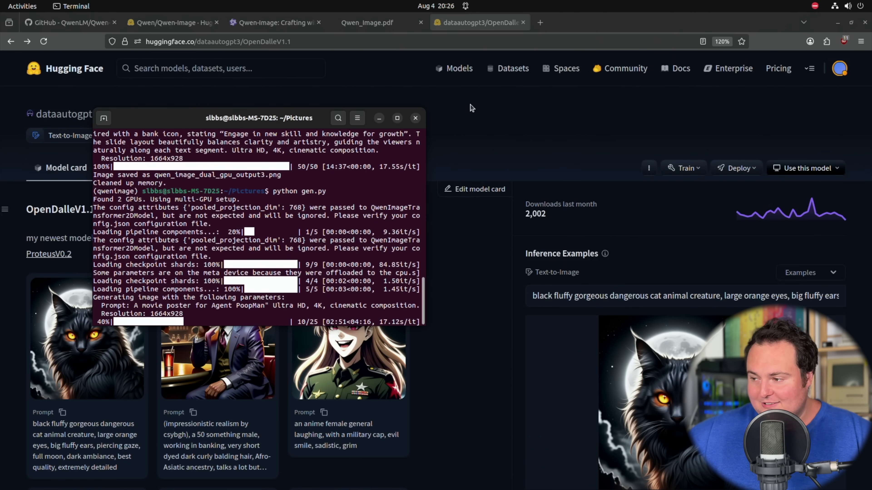
# Skim the OpenDalleV1.1 model card, then open qwen_image_dual_gpu_output4.png, the Agent PoopMan poster.
pyautogui.hotkey('alt', 'Tab')
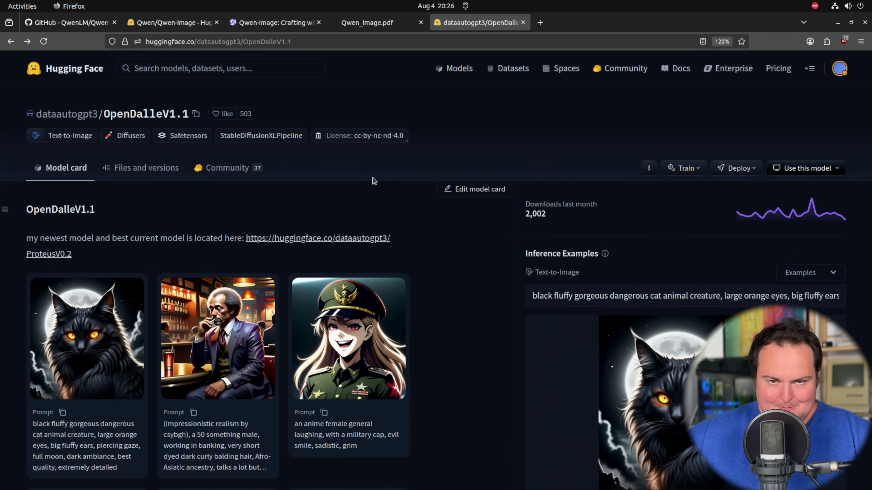
pyautogui.scroll(-12, 374, 179)
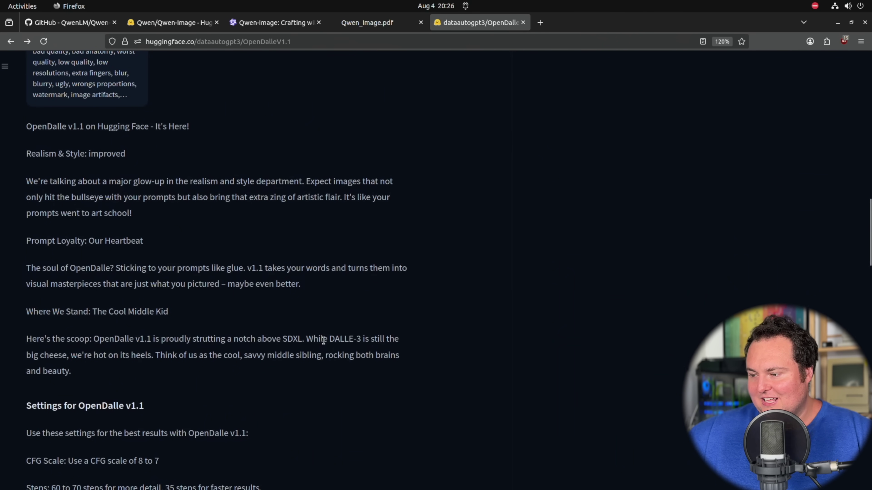
pyautogui.moveTo(323, 339); pyautogui.dragTo(76, 356)
pyautogui.click(328, 352)
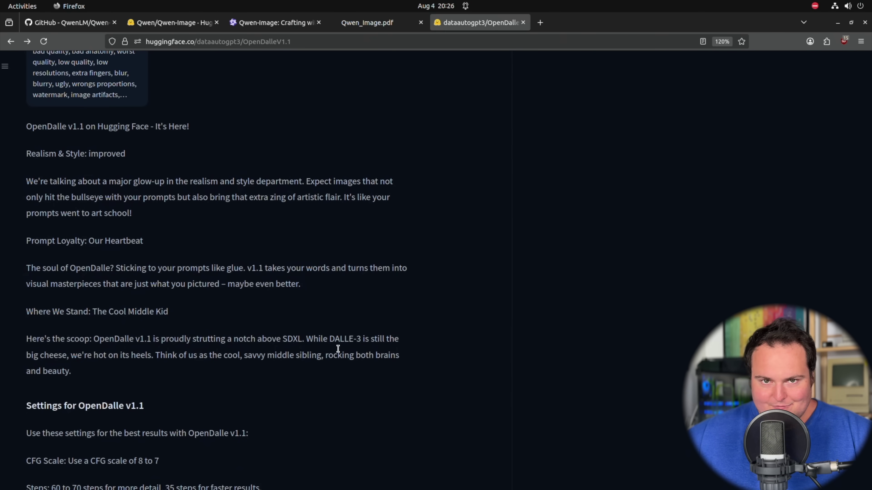
pyautogui.press('Home')
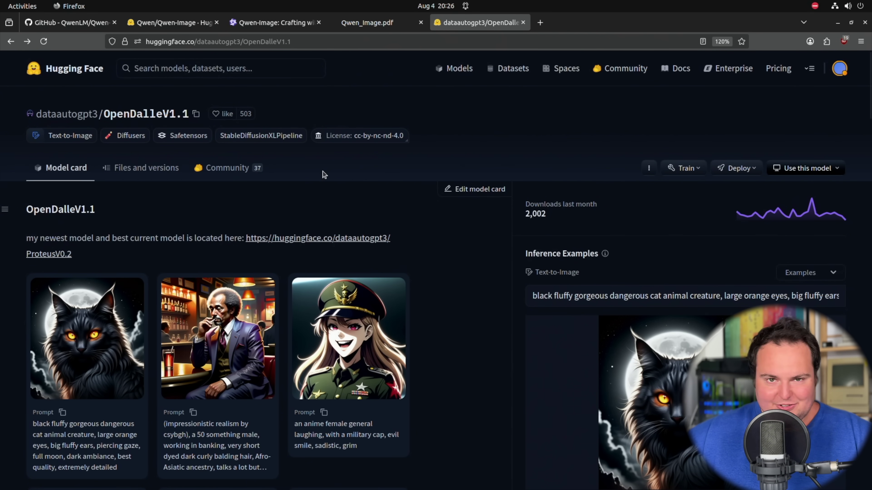
pyautogui.click(116, 479)
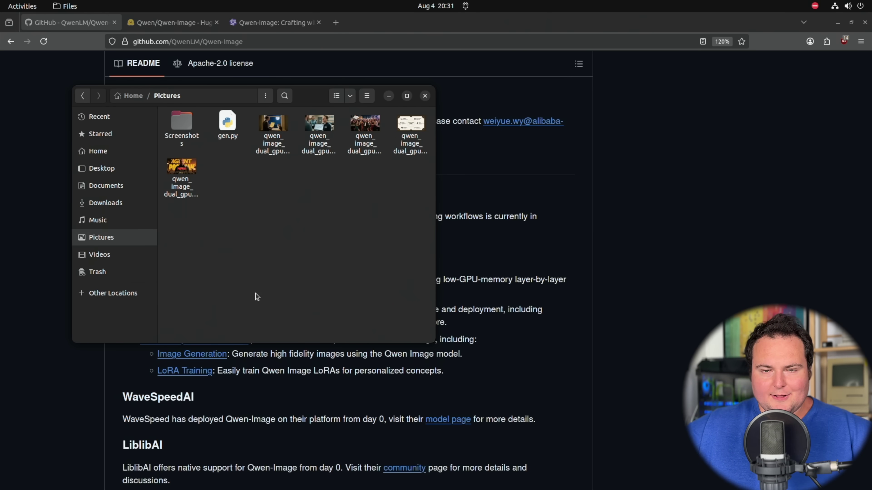
pyautogui.doubleClick(184, 190)
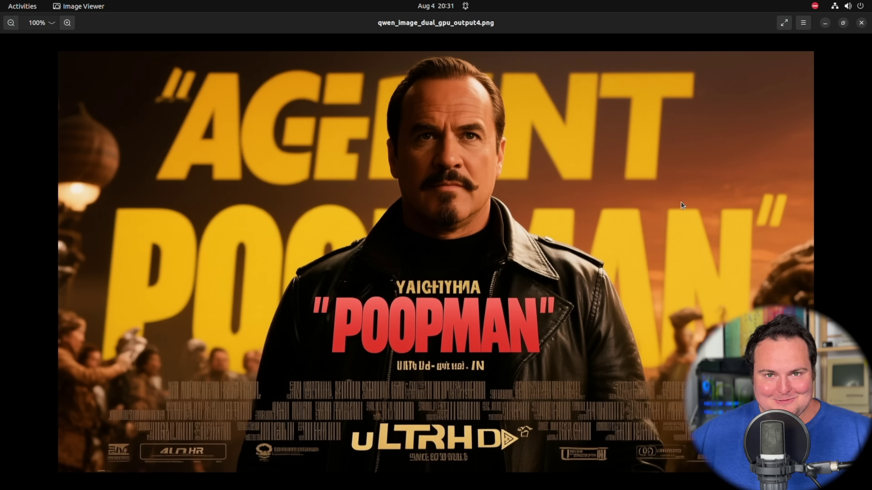
pyautogui.scroll(3, 446, 198)
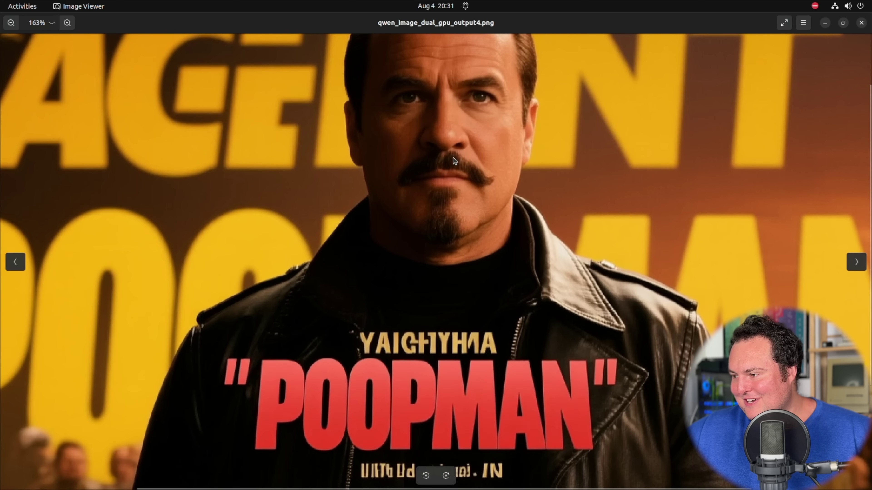
pyautogui.moveTo(603, 136); pyautogui.dragTo(572, 238)
pyautogui.scroll(1, 572, 237)
pyautogui.scroll(1, 542, 204)
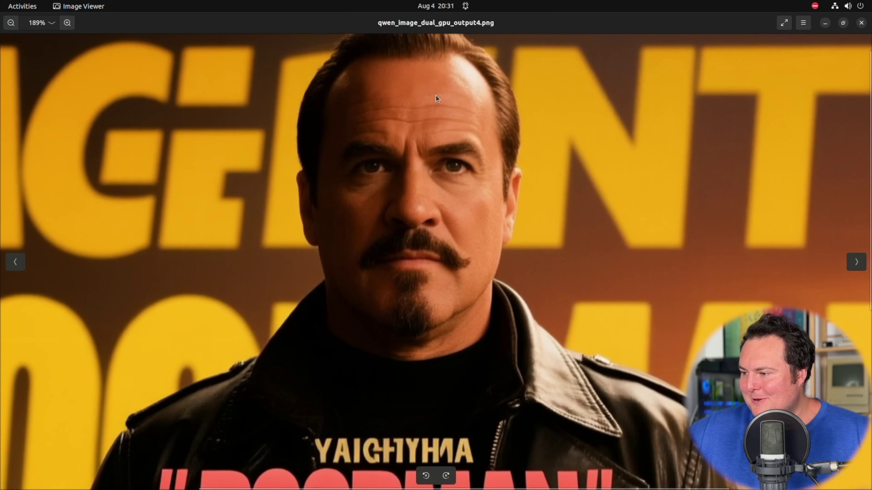
pyautogui.scroll(-2, 475, 110)
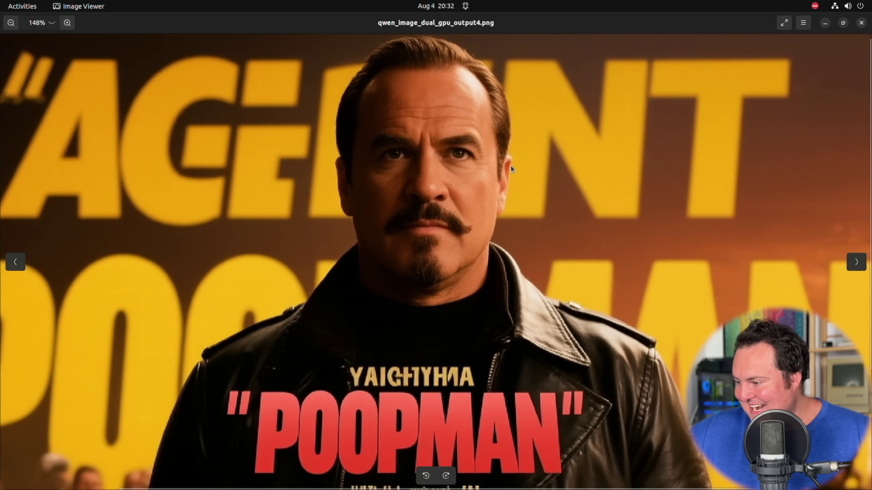
pyautogui.scroll(5, 595, 357)
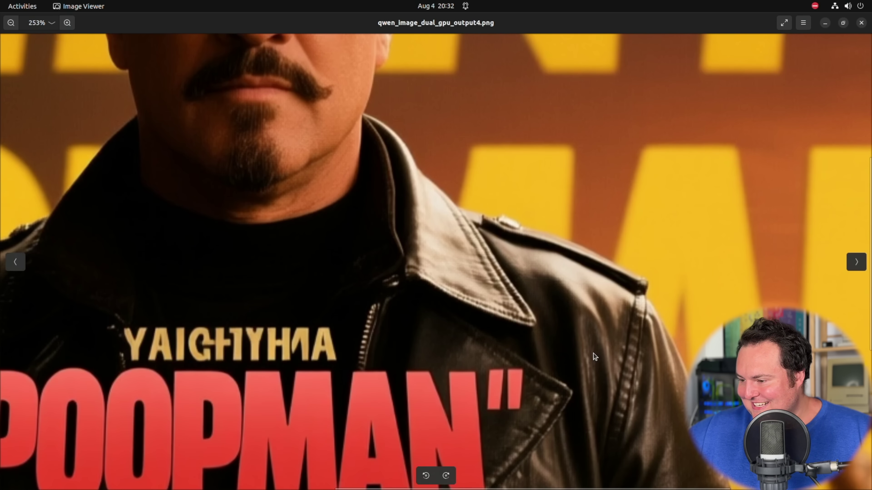
pyautogui.scroll(-3, 594, 357)
pyautogui.scroll(-2, 599, 333)
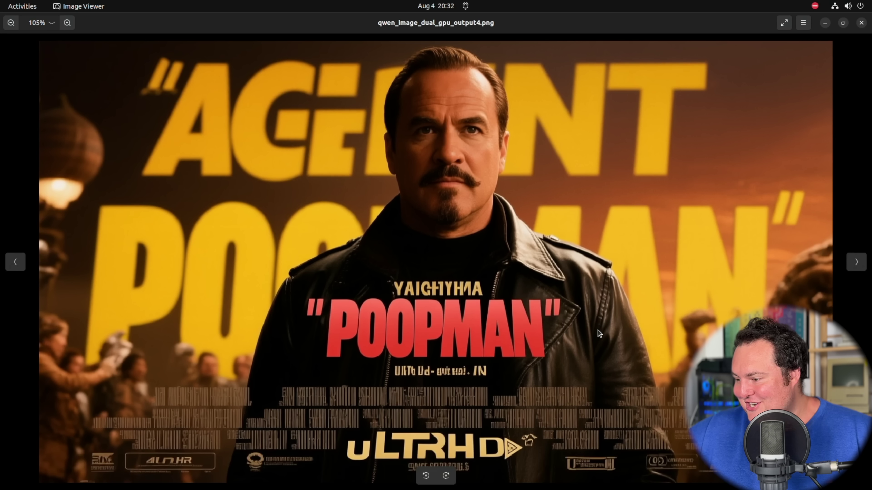
pyautogui.scroll(-1, 599, 334)
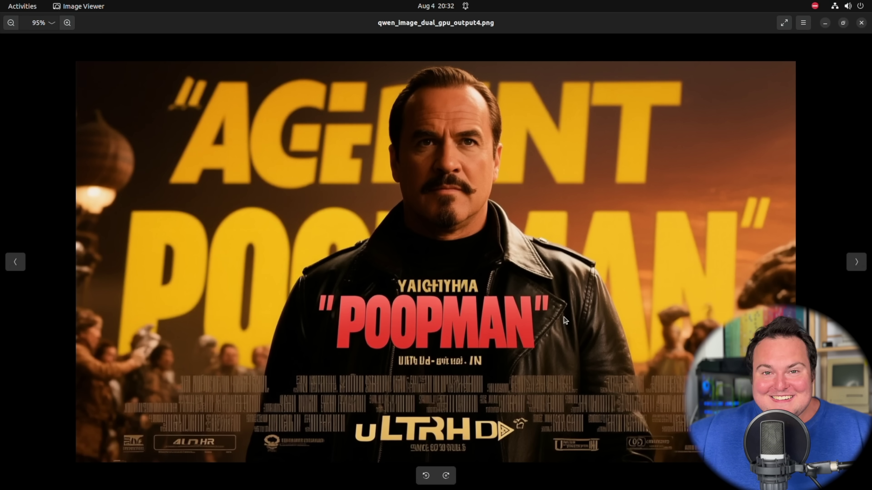
pyautogui.scroll(1, 594, 344)
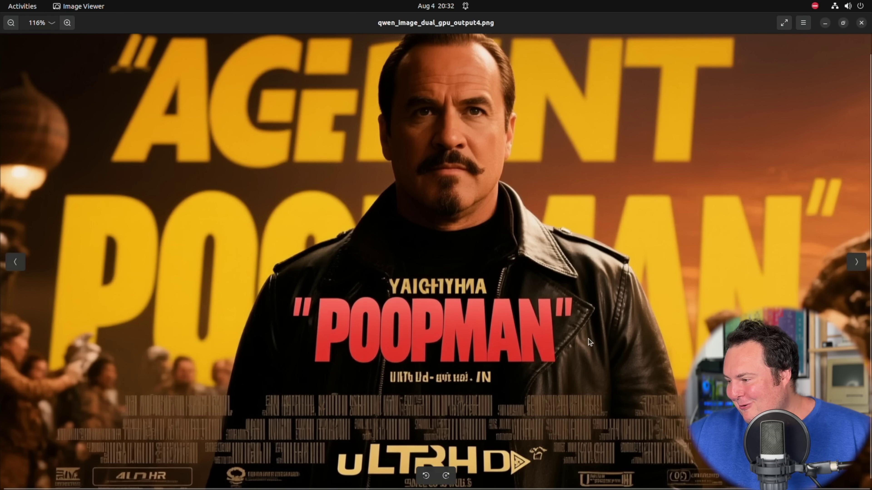
pyautogui.scroll(1, 83, 383)
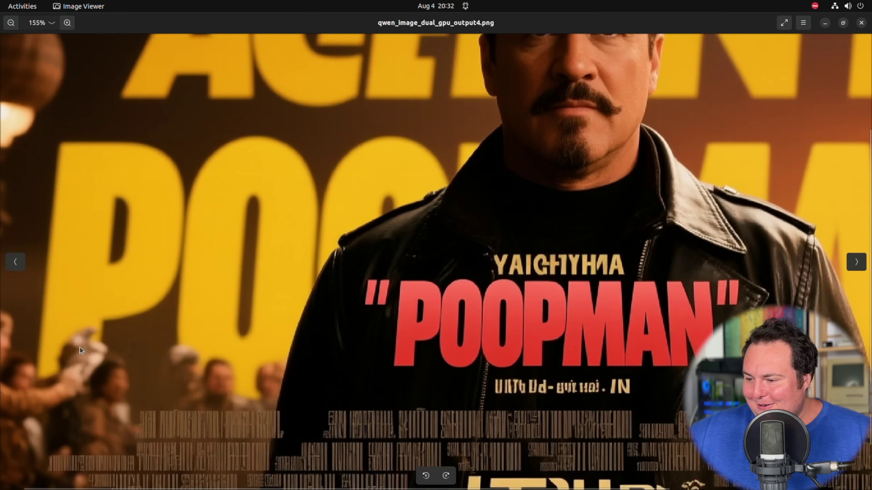
pyautogui.scroll(-2, 79, 347)
pyautogui.scroll(1, 99, 420)
pyautogui.scroll(2, 98, 418)
pyautogui.scroll(-3, 137, 324)
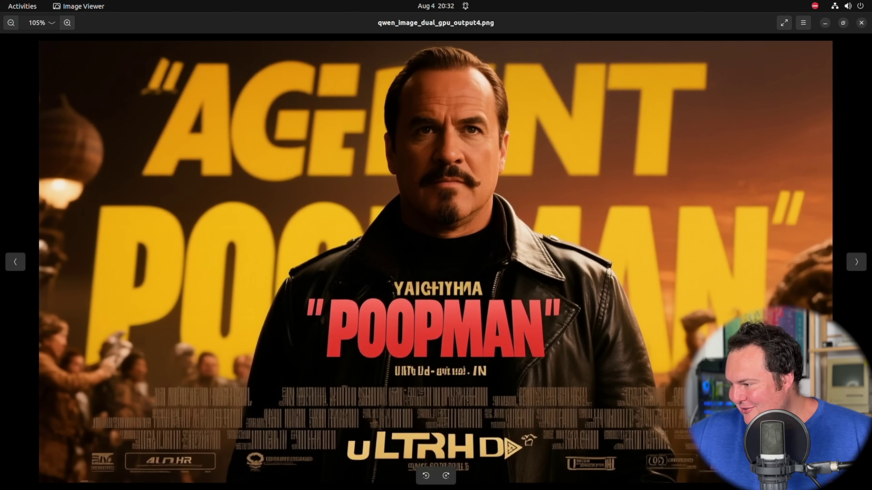
pyautogui.scroll(-1, 136, 325)
pyautogui.scroll(4, 136, 324)
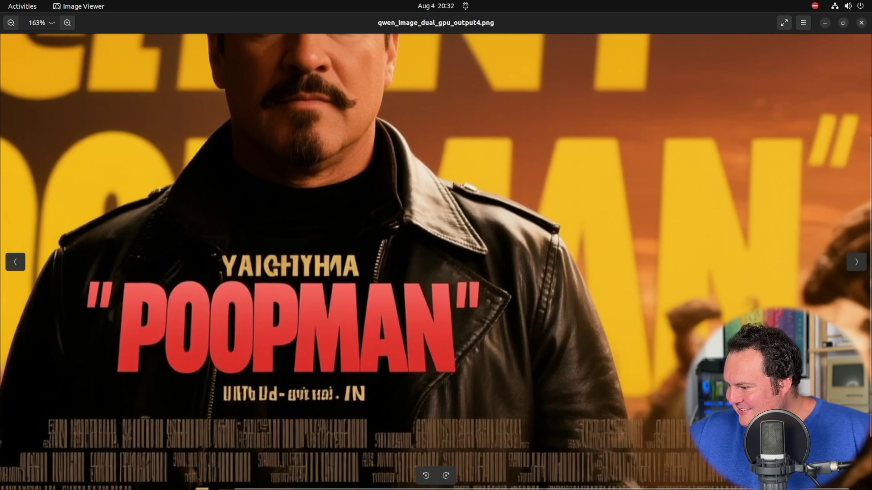
pyautogui.hscroll(5, 413, 93)
pyautogui.scroll(-4, 412, 93)
pyautogui.scroll(4, 413, 93)
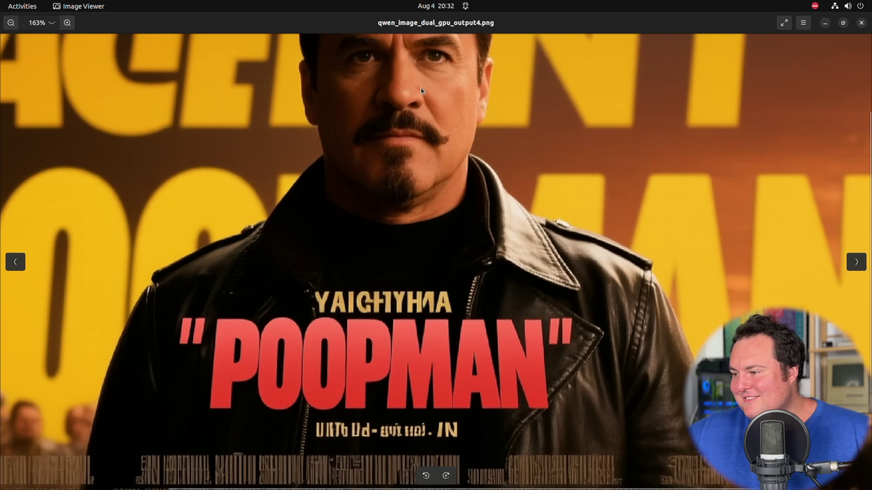
pyautogui.scroll(1, 413, 92)
pyautogui.scroll(-4, 405, 156)
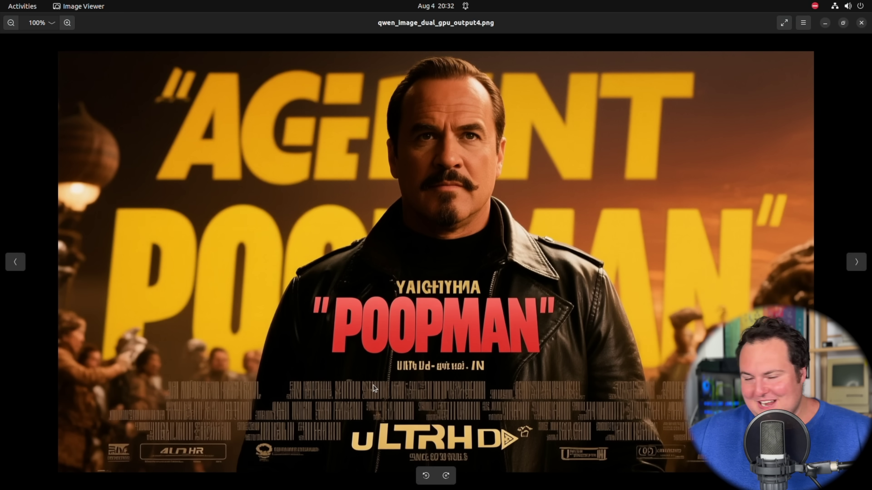
pyautogui.scroll(1, 231, 403)
pyautogui.scroll(-1, 231, 405)
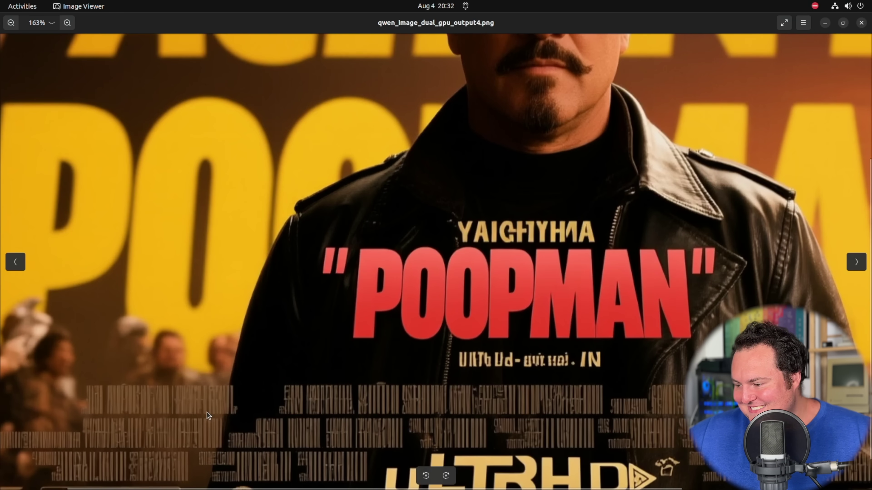
pyautogui.scroll(-1, 190, 407)
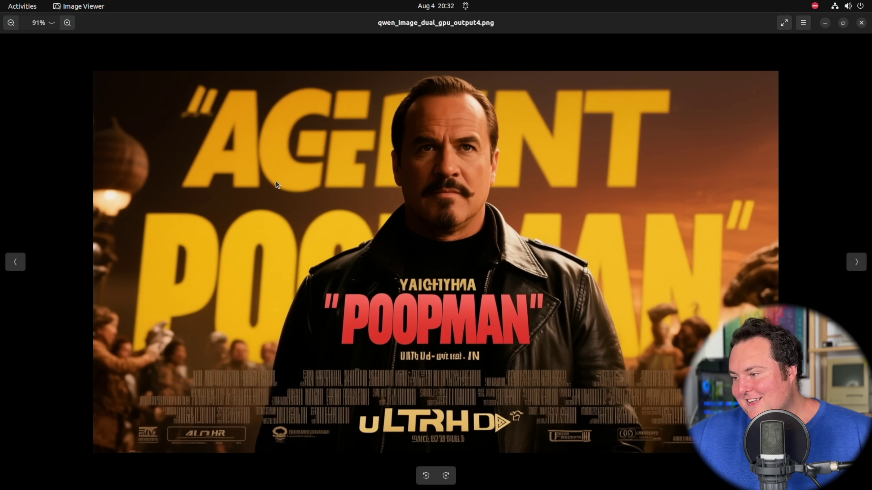
pyautogui.hotkey('ctrl', '+')
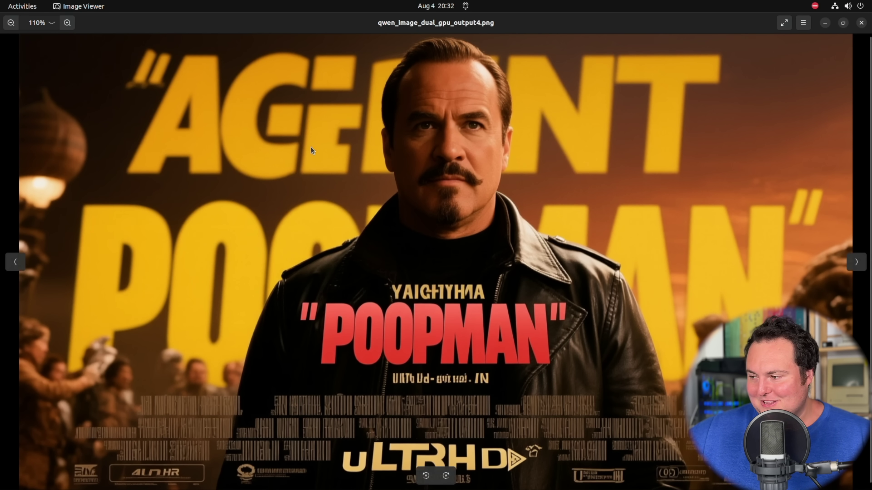
pyautogui.scroll(4, 445, 141)
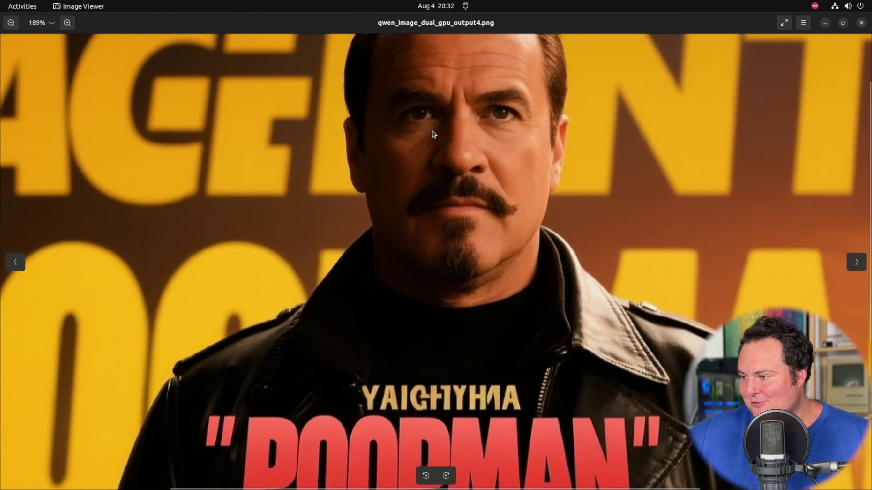
pyautogui.scroll(1, 499, 138)
pyautogui.scroll(-3, 507, 241)
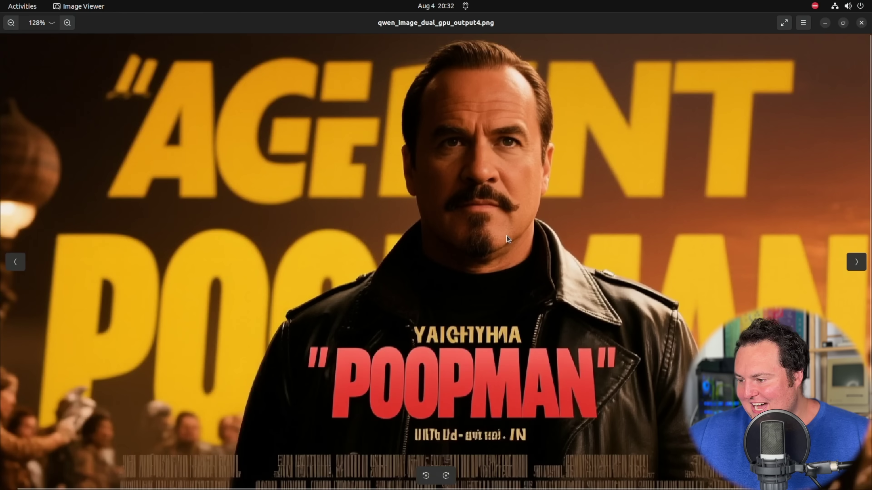
pyautogui.scroll(-2, 512, 242)
pyautogui.scroll(1, 514, 240)
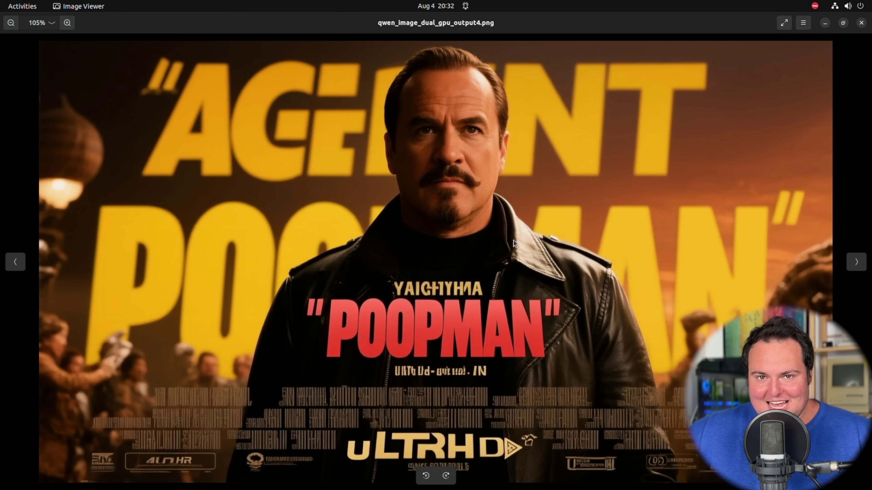
pyautogui.scroll(-1, 513, 240)
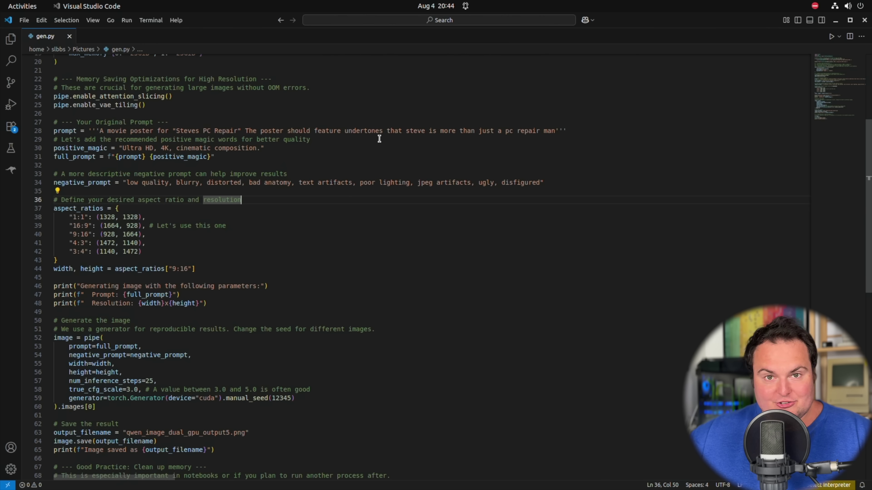
# Open qwen_image_dual_gpu_output5.png, the Steves PC Repair poster, from the Pictures folder.
pyautogui.moveTo(313, 489)
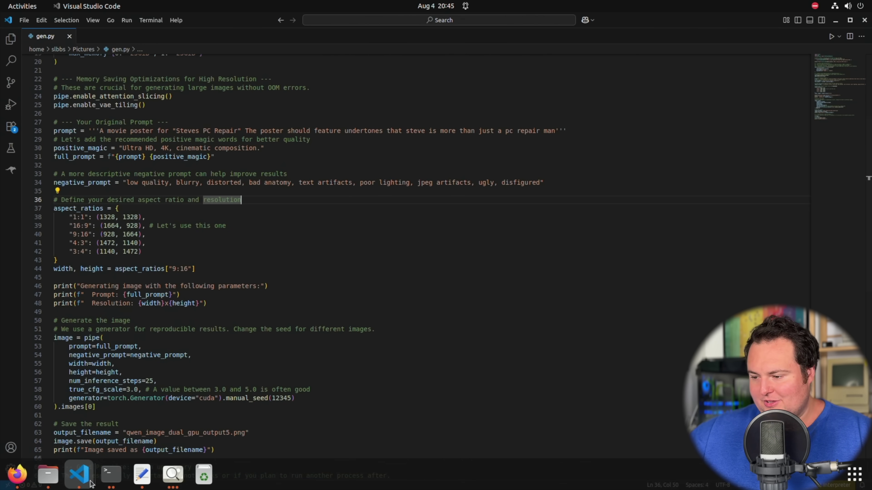
pyautogui.click(110, 475)
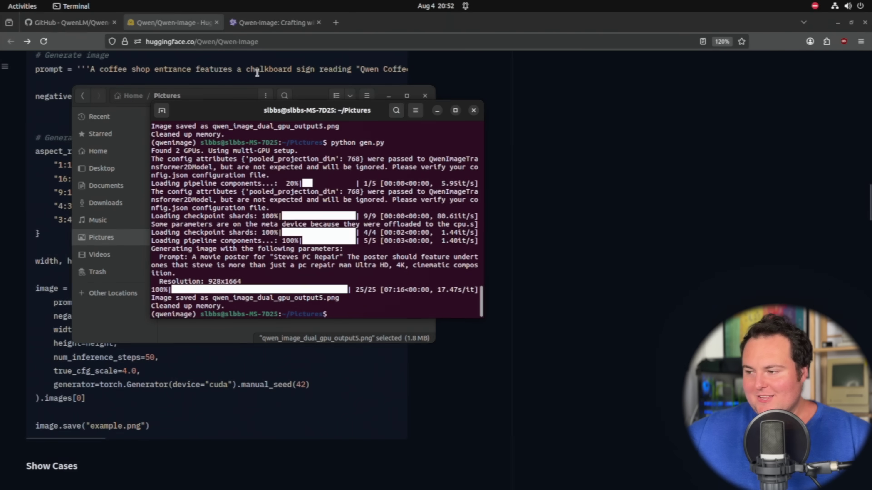
pyautogui.click(266, 96)
pyautogui.click(265, 95)
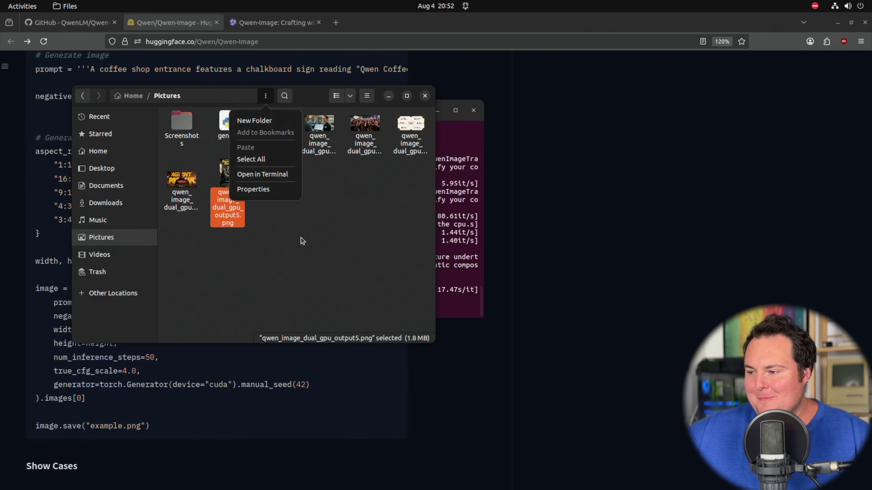
pyautogui.click(302, 241)
pyautogui.doubleClick(236, 212)
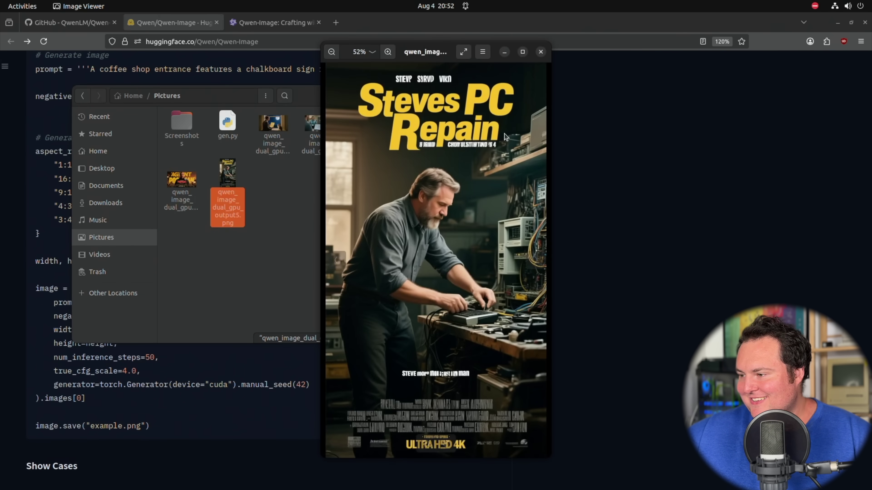
# Maximize the Image Viewer and zoom around the Steves PC Repair poster to inspect its details.
pyautogui.scroll(5, 464, 175)
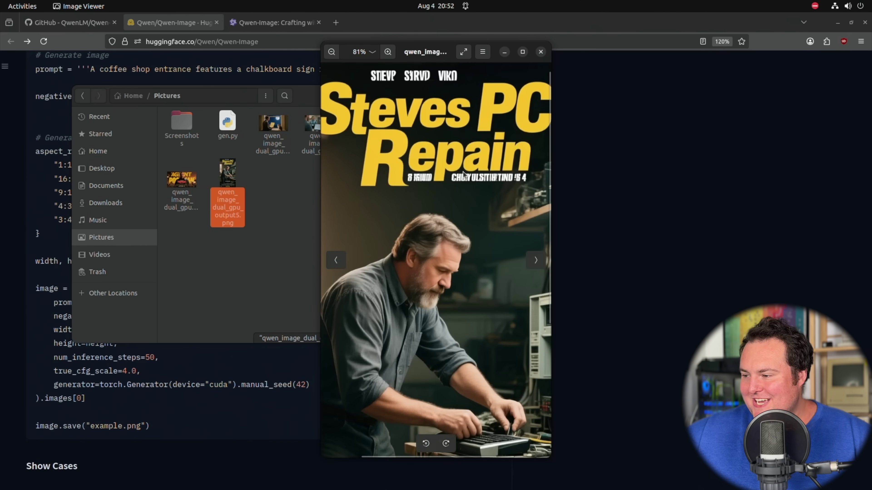
pyautogui.scroll(-1, 463, 174)
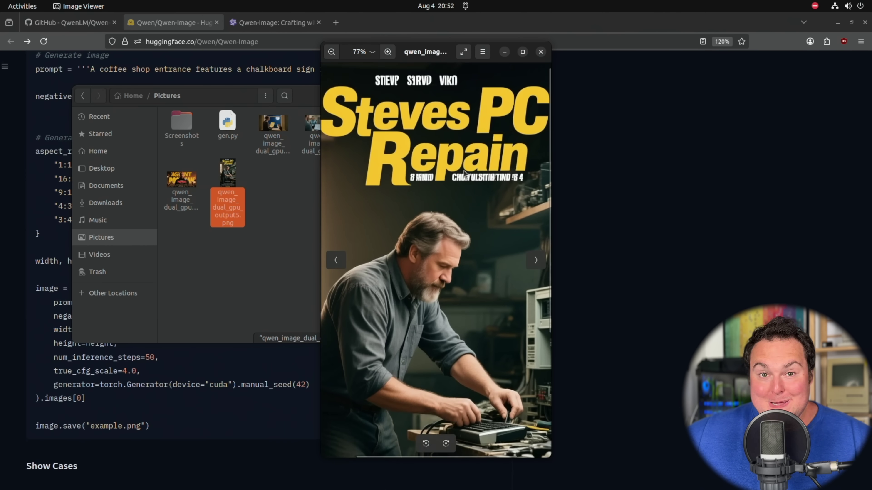
pyautogui.doubleClick(421, 50)
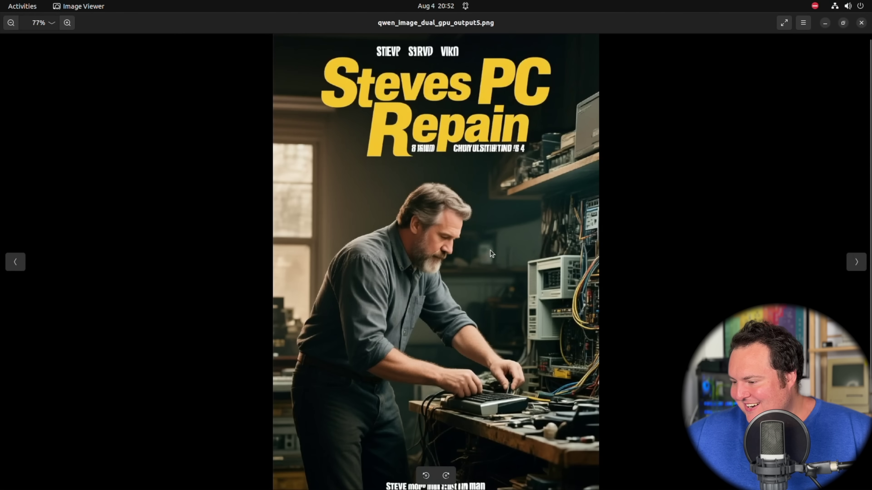
pyautogui.scroll(-1, 444, 299)
pyautogui.scroll(5, 443, 296)
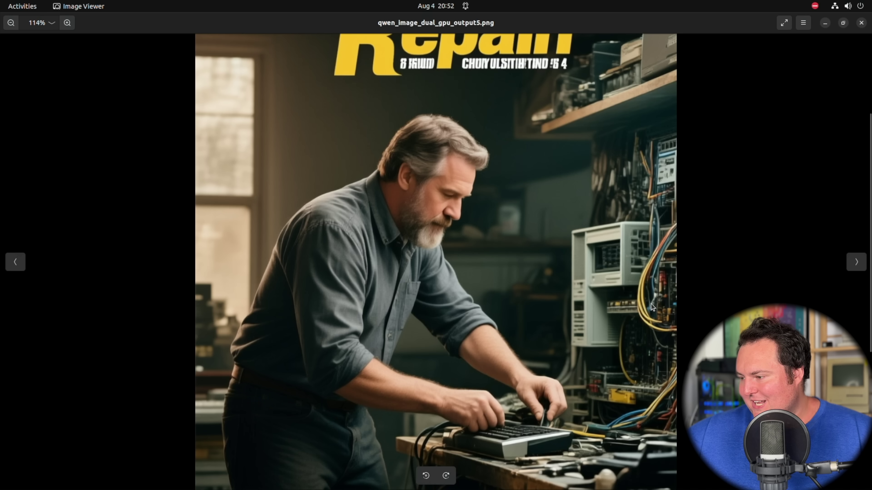
pyautogui.scroll(2, 650, 310)
pyautogui.scroll(-1, 478, 283)
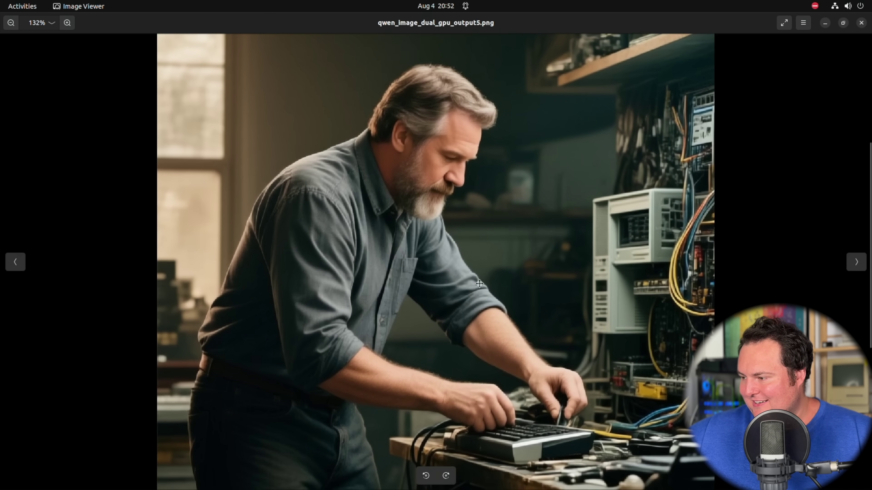
pyautogui.scroll(-10, 487, 280)
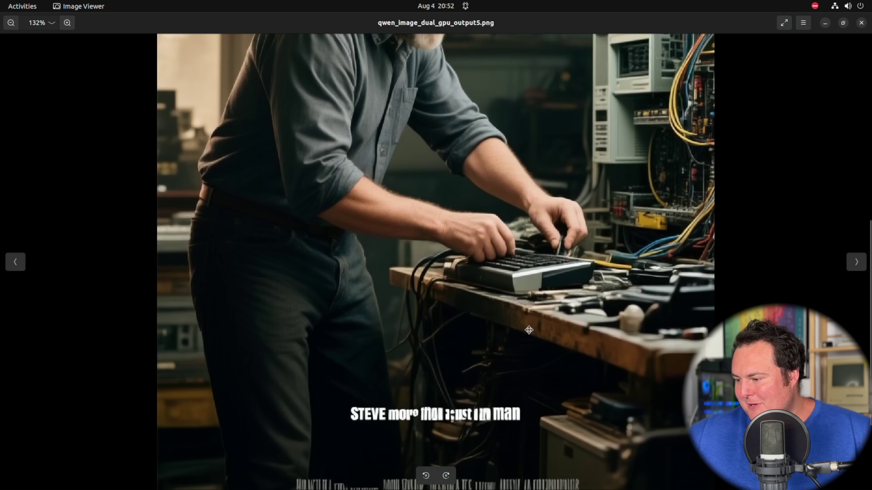
pyautogui.scroll(-1, 517, 225)
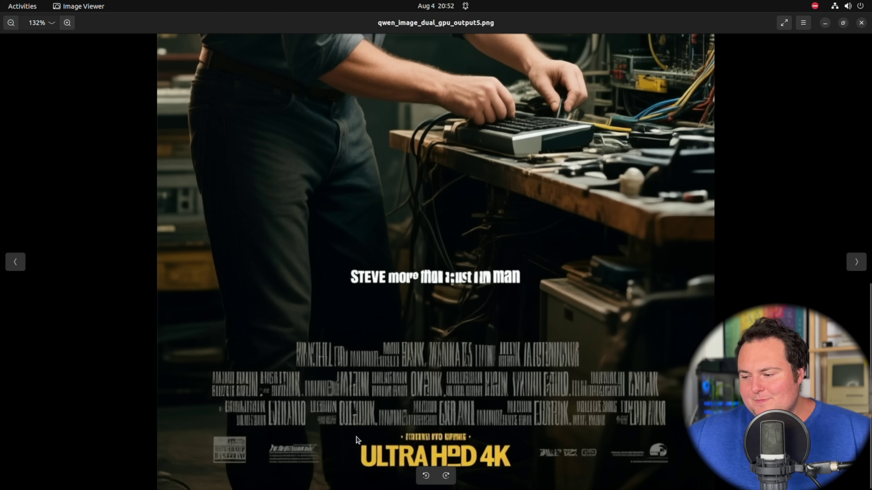
pyautogui.scroll(2, 379, 444)
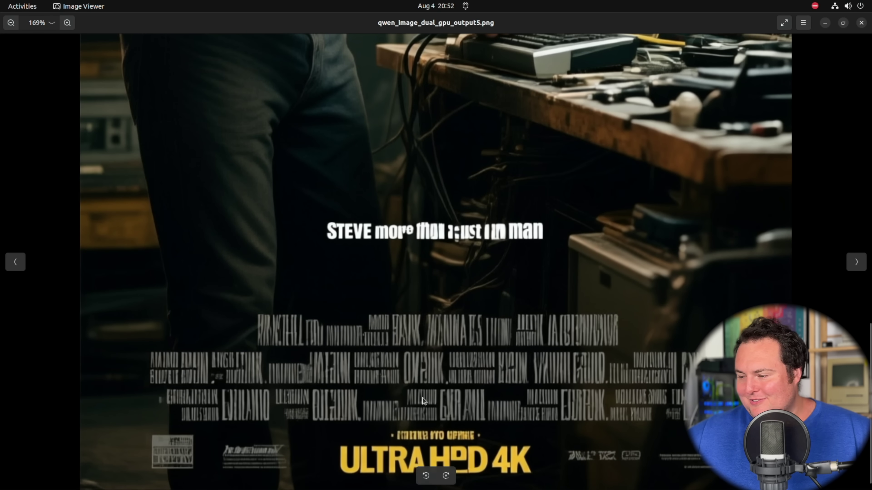
pyautogui.scroll(-3, 533, 401)
pyautogui.scroll(-3, 453, 185)
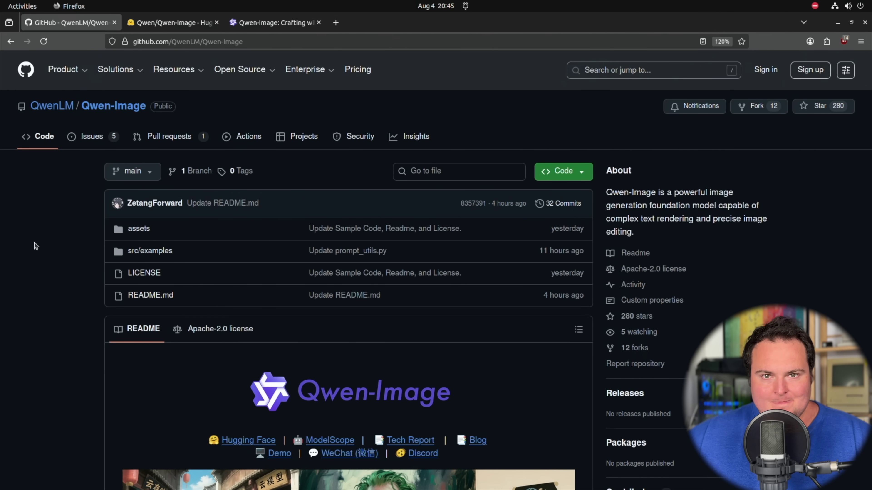
# Scroll the Qwen-Image README from its banner down to the Advanced Usage and Prompt Enhance samples.
pyautogui.scroll(-5, 31, 240)
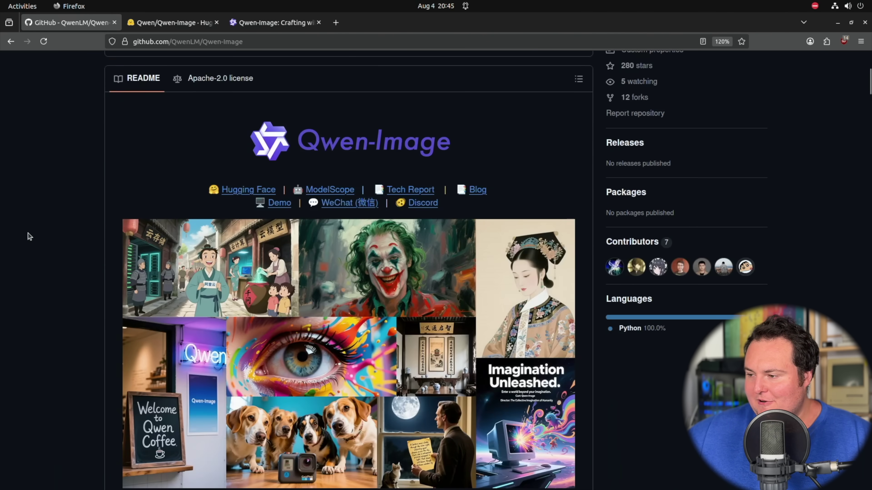
pyautogui.scroll(-15, 30, 236)
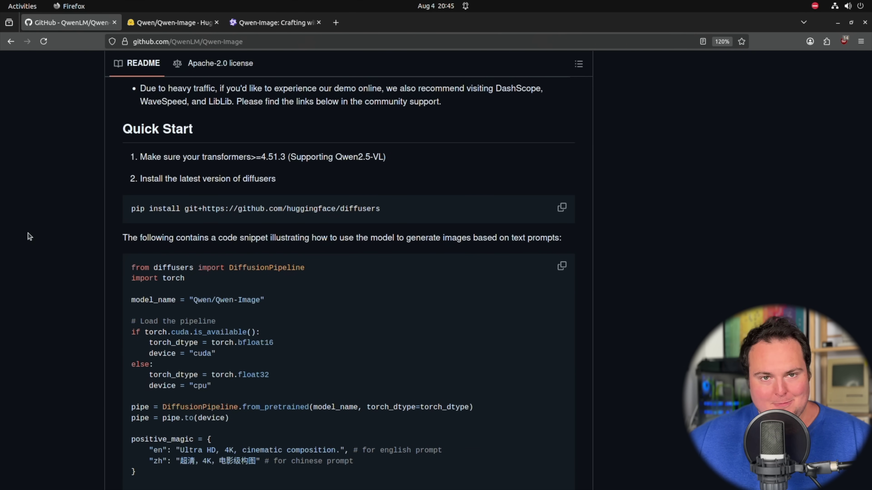
pyautogui.scroll(-10, 37, 241)
pyautogui.scroll(-5, 51, 237)
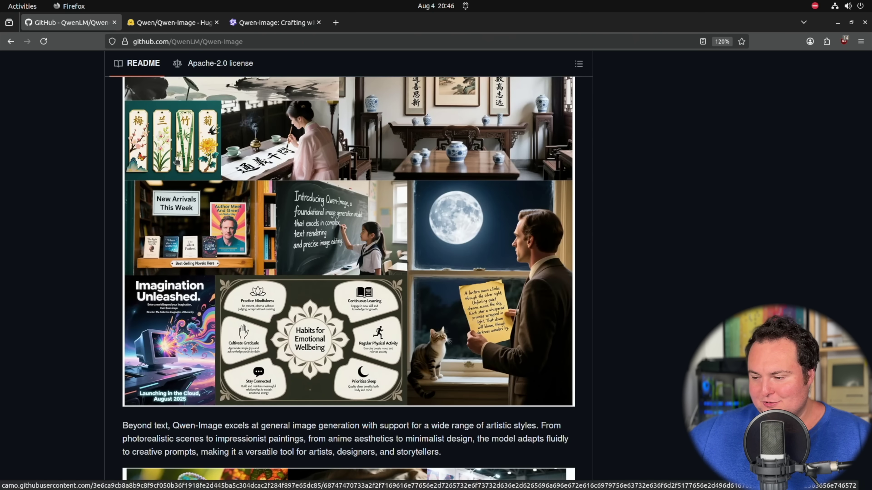
pyautogui.scroll(-15, 103, 171)
pyautogui.scroll(-2, 90, 183)
pyautogui.scroll(4, 90, 183)
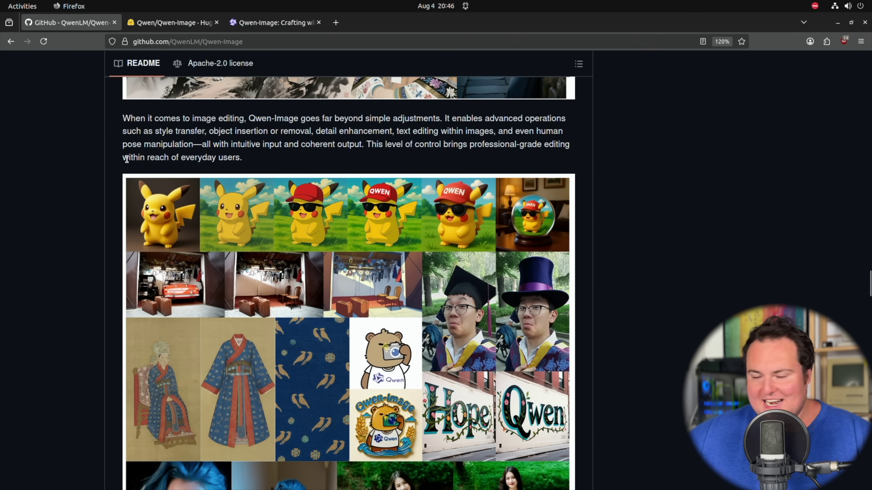
pyautogui.scroll(-10, 127, 159)
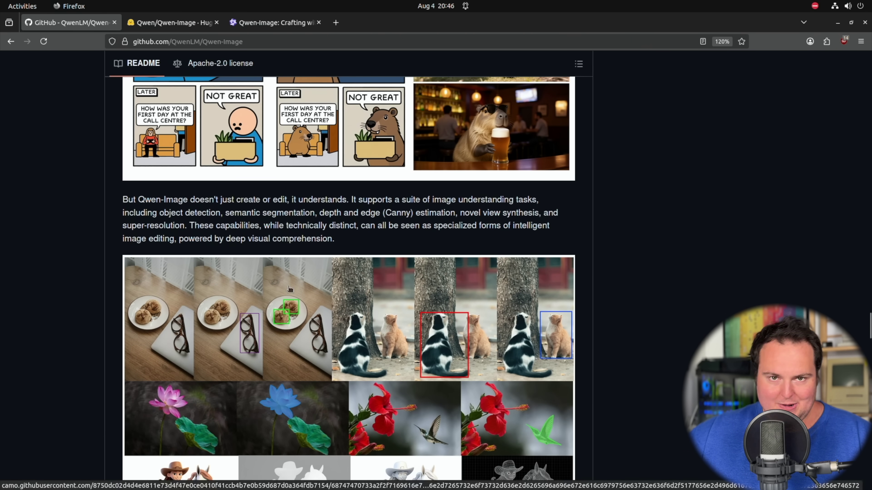
pyautogui.scroll(-2, 499, 310)
pyautogui.scroll(-12, 39, 244)
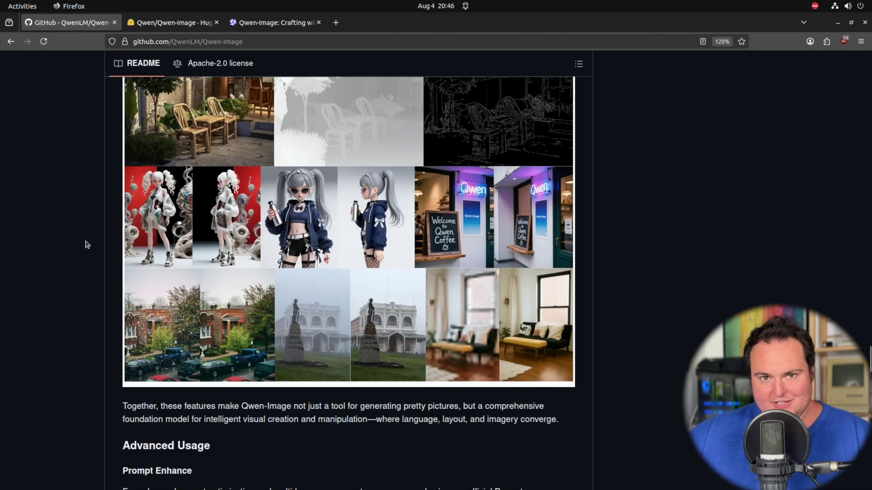
pyautogui.scroll(-8, 87, 245)
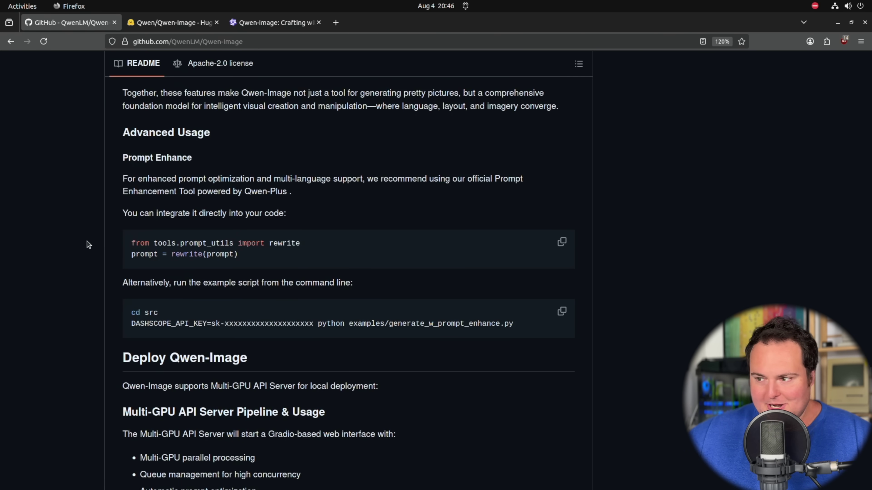
# Scroll the README past Community Support and License to Citation and Contact and Join Us.
pyautogui.scroll(-10, 88, 245)
pyautogui.scroll(-20, 88, 245)
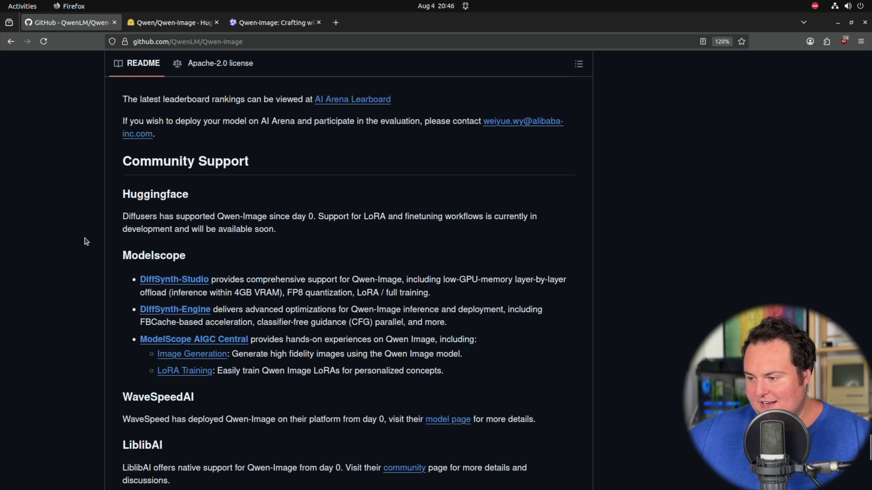
pyautogui.scroll(5, 86, 242)
pyautogui.scroll(2, 86, 241)
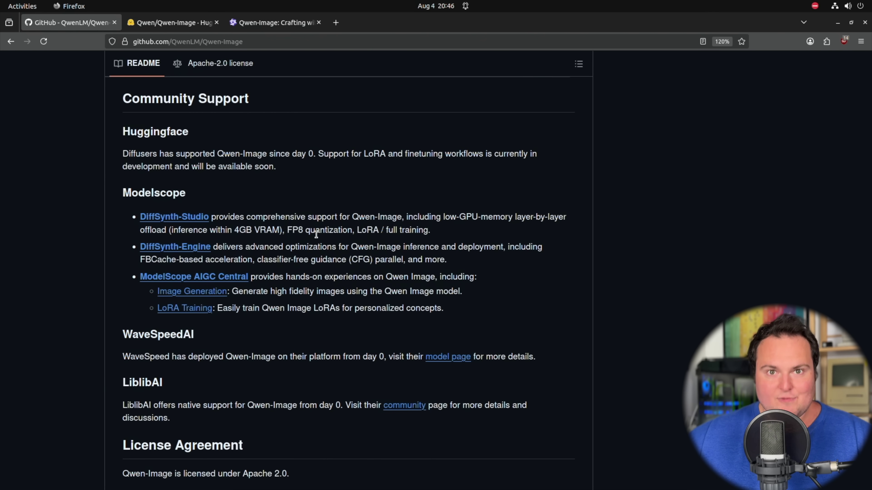
pyautogui.scroll(-8, 316, 235)
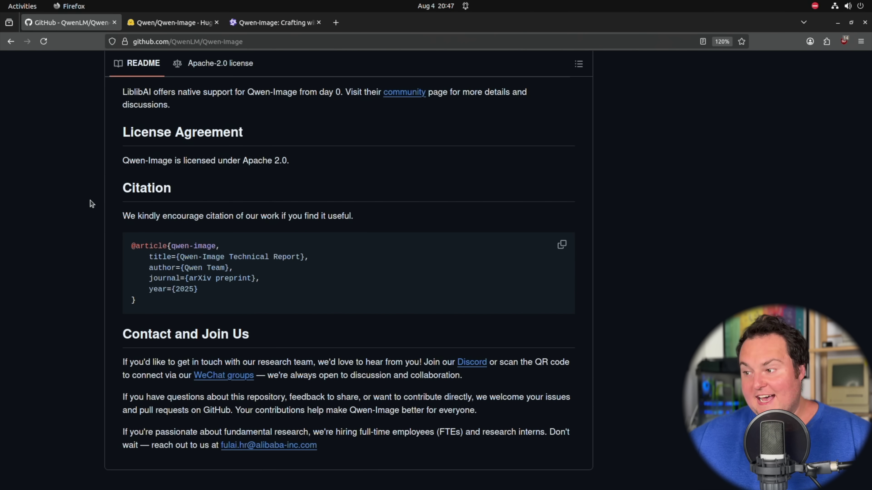
# Scroll back up to the AI Arena comparison screenshot and leaderboard note above Community Support.
pyautogui.scroll(20, 91, 204)
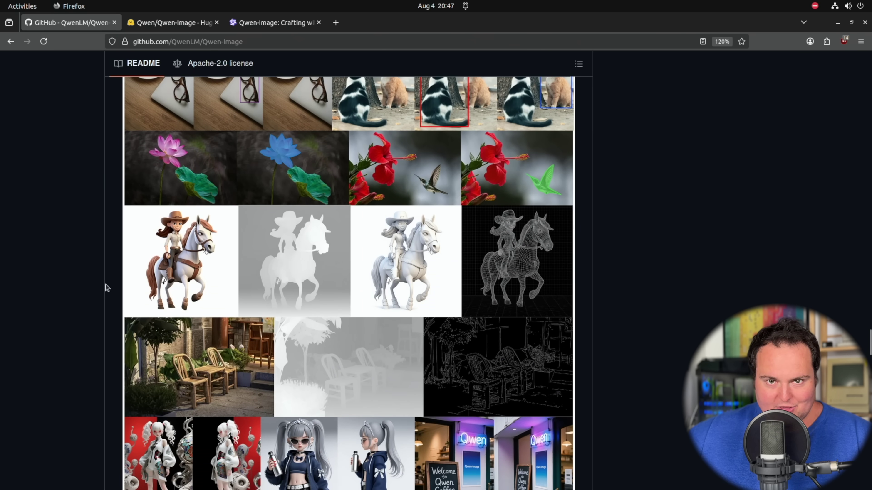
pyautogui.scroll(5, 115, 268)
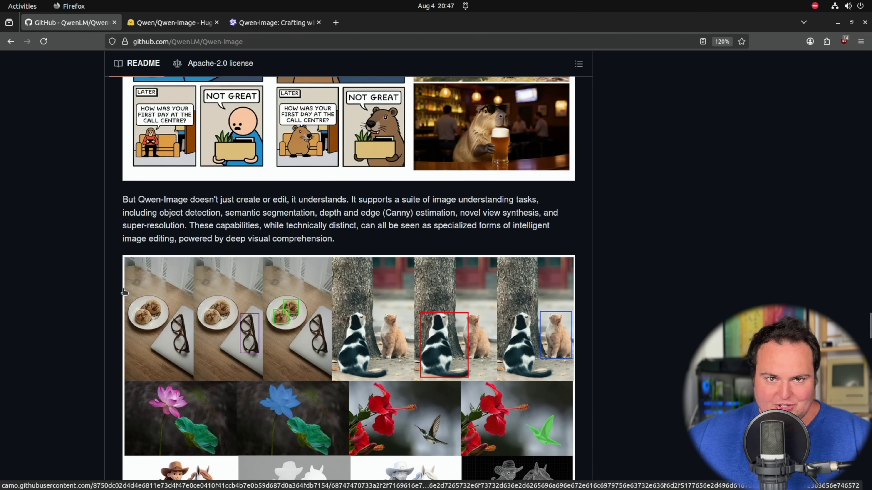
pyautogui.scroll(-18, 117, 289)
pyautogui.scroll(-12, 113, 278)
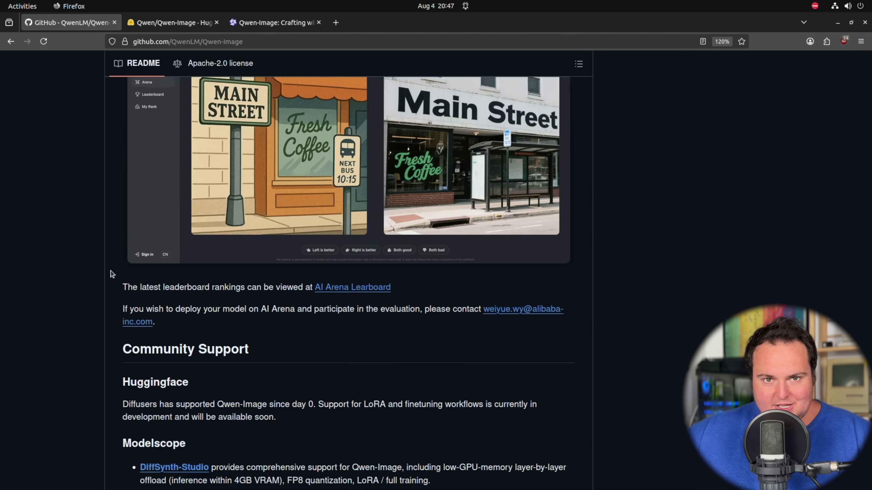